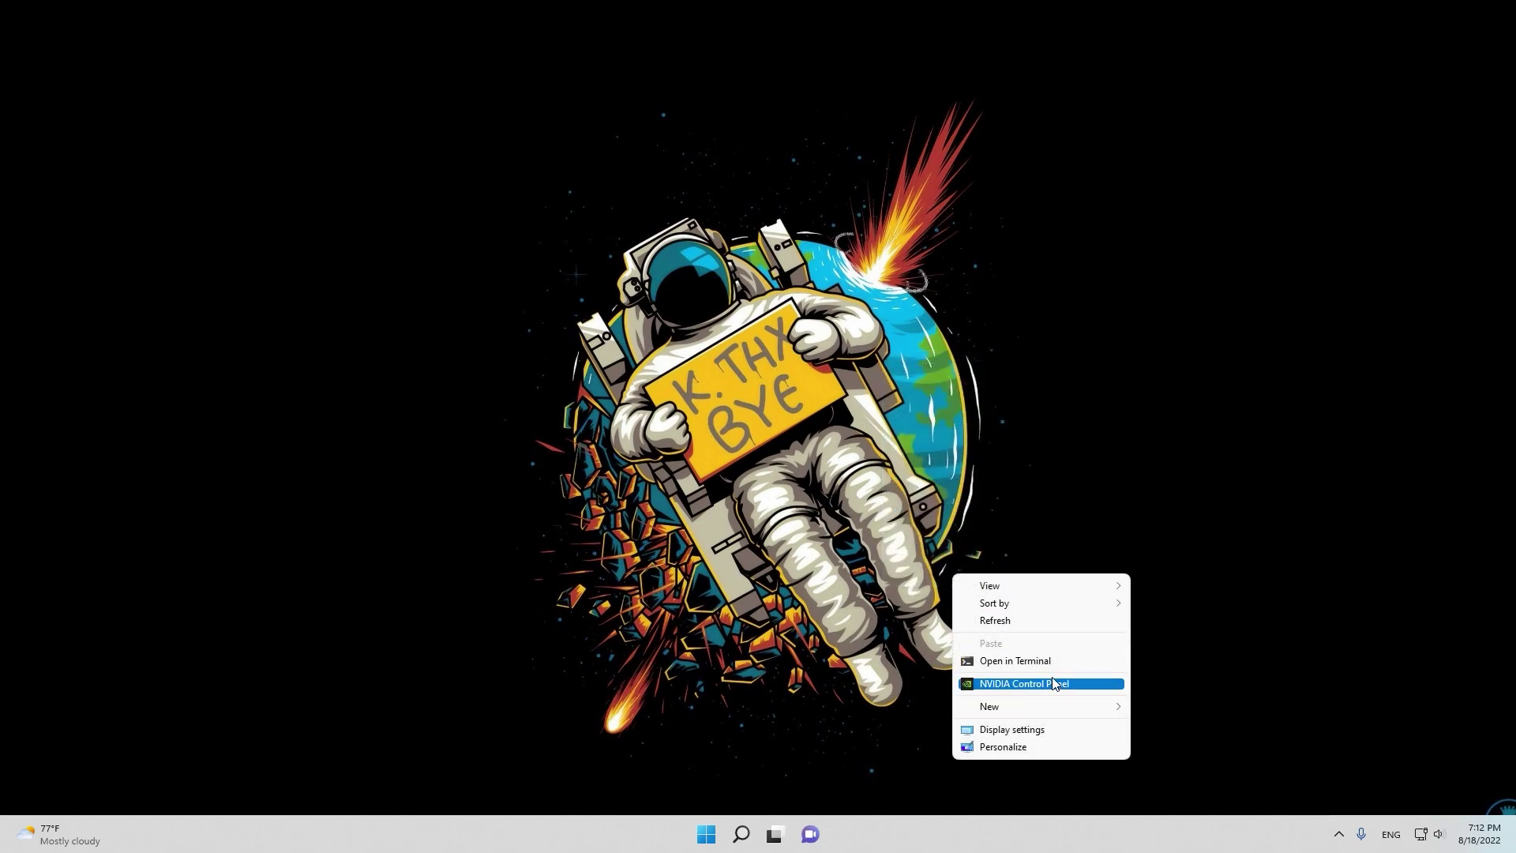
Step: Open NVIDIA Control Panel from the desktop context menu
{"action": "left_click", "coordinate": [1053, 683]}
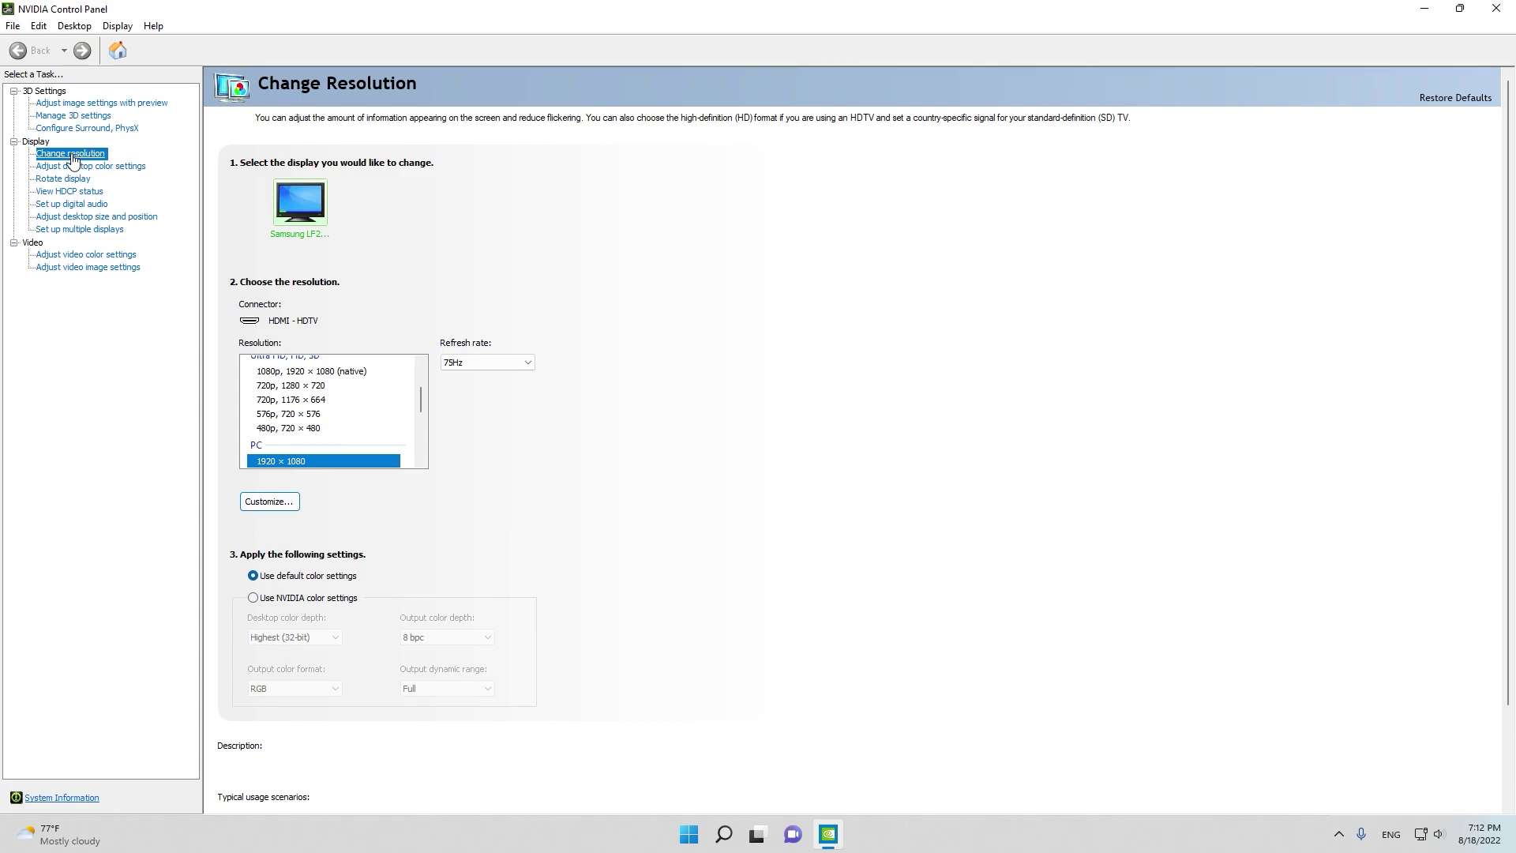
Step: Confirm Full-screen scaling under Adjust desktop size and position, then return to Change Resolution
{"action": "left_click", "coordinate": [105, 218]}
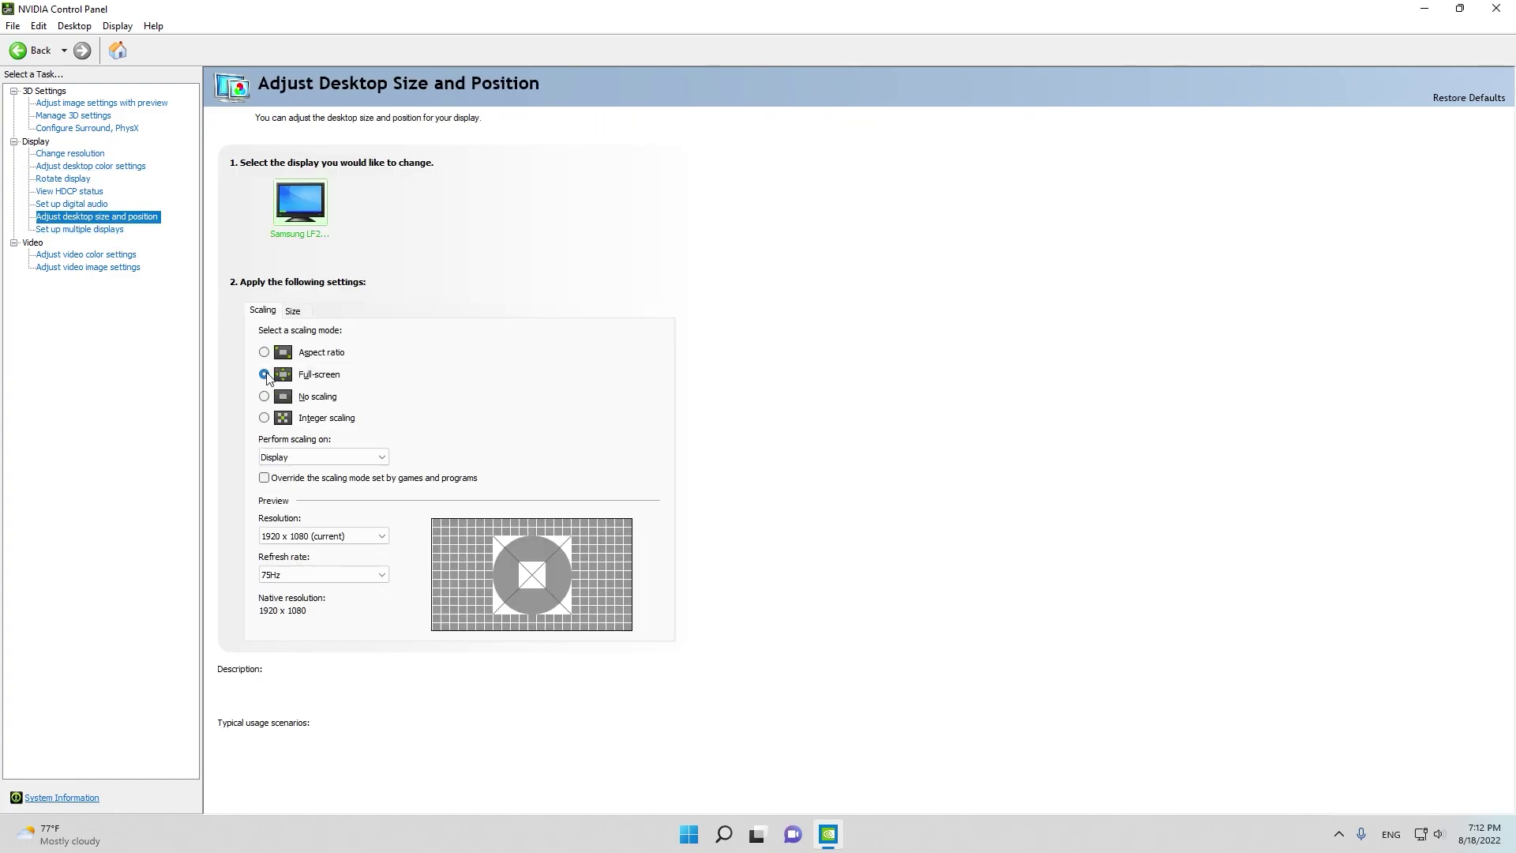
{"action": "mouse_move", "coordinate": [266, 380]}
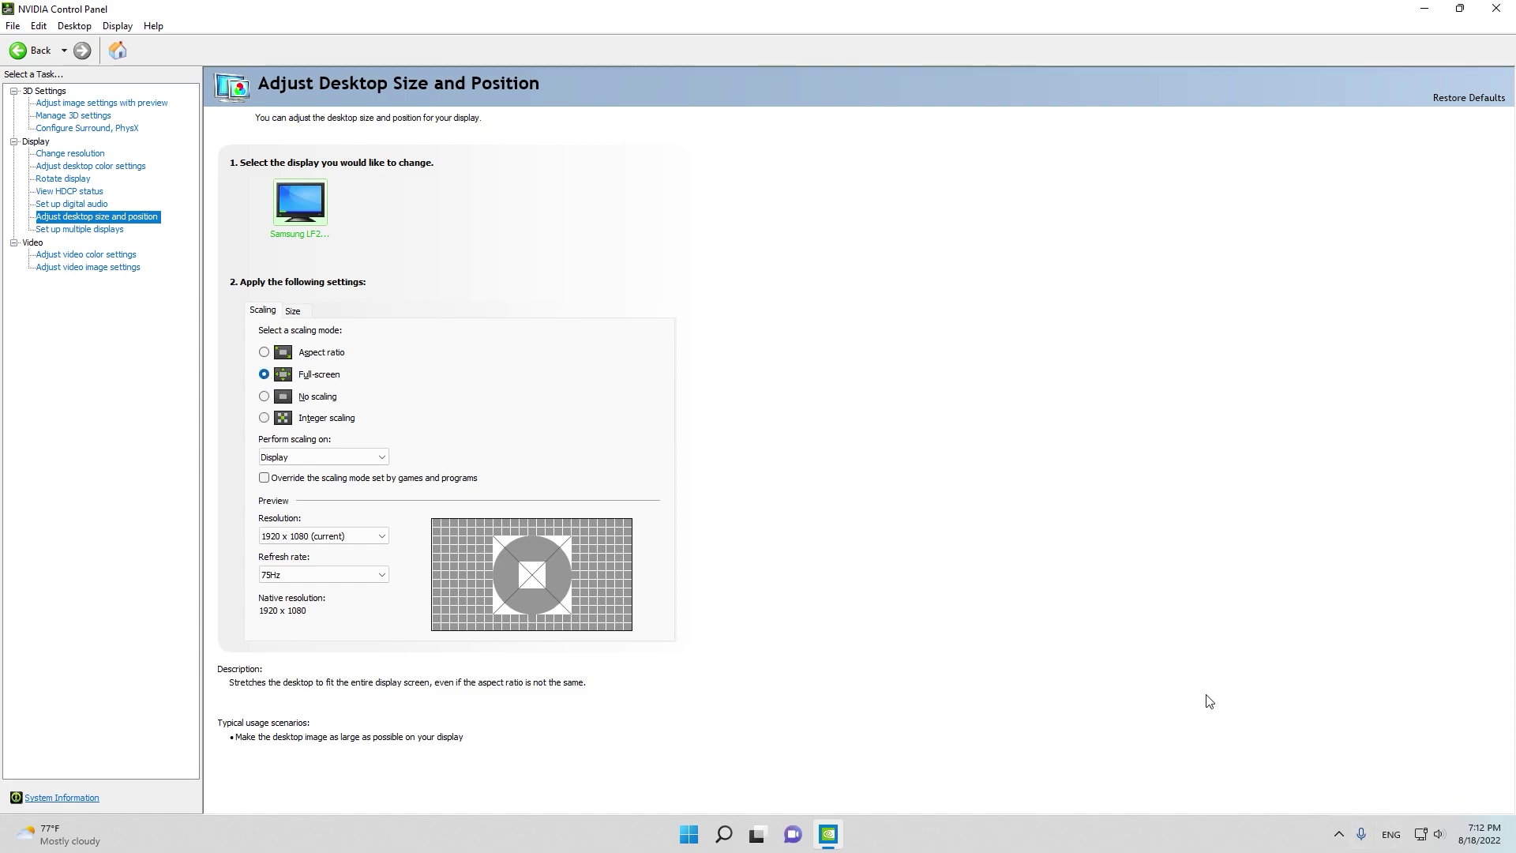
{"action": "mouse_move", "coordinate": [395, 420]}
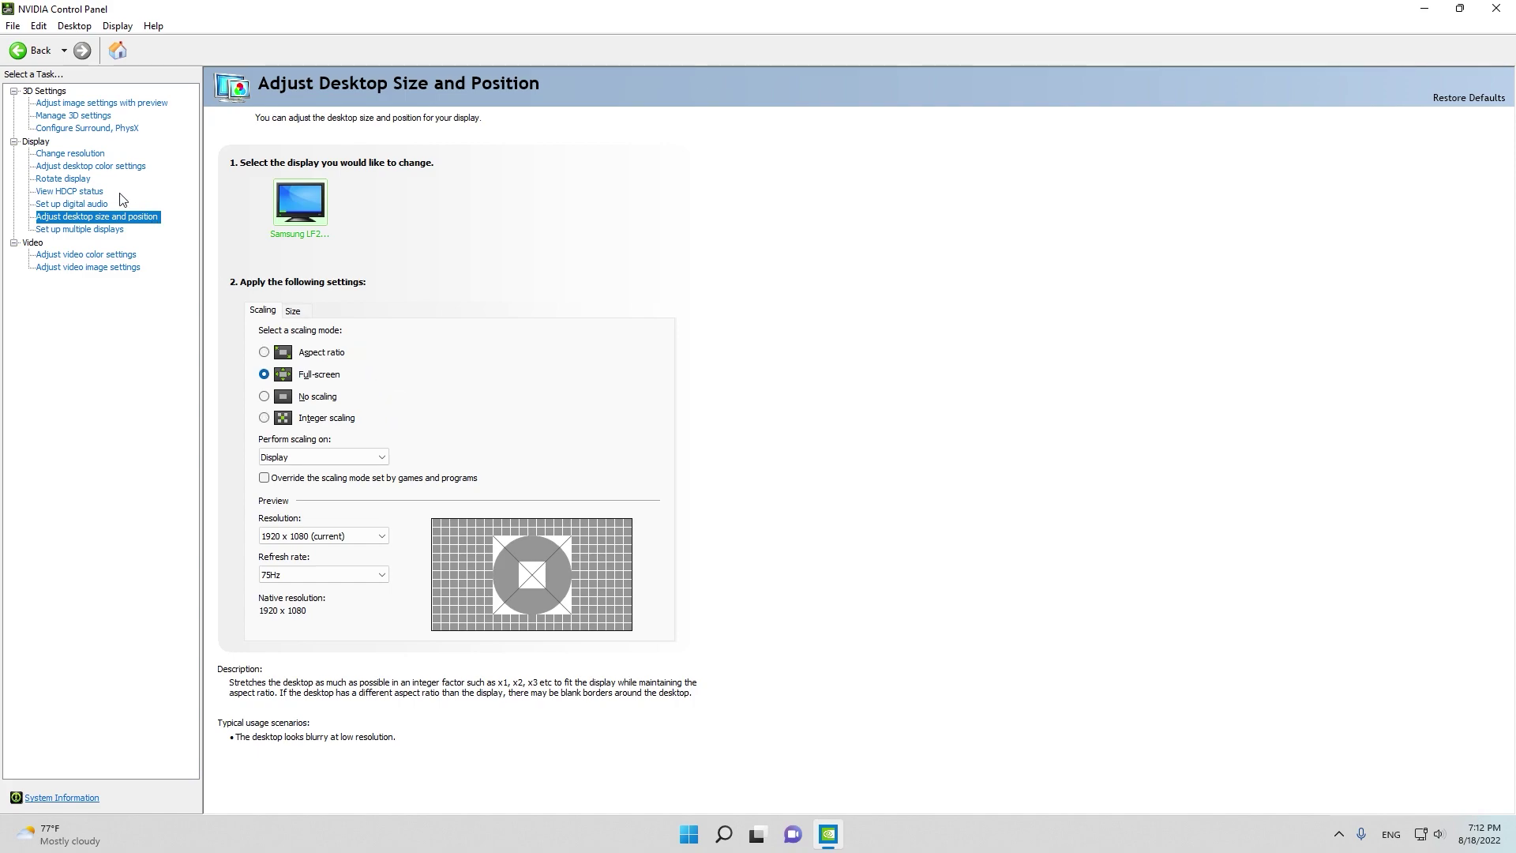
{"action": "left_click", "coordinate": [71, 154]}
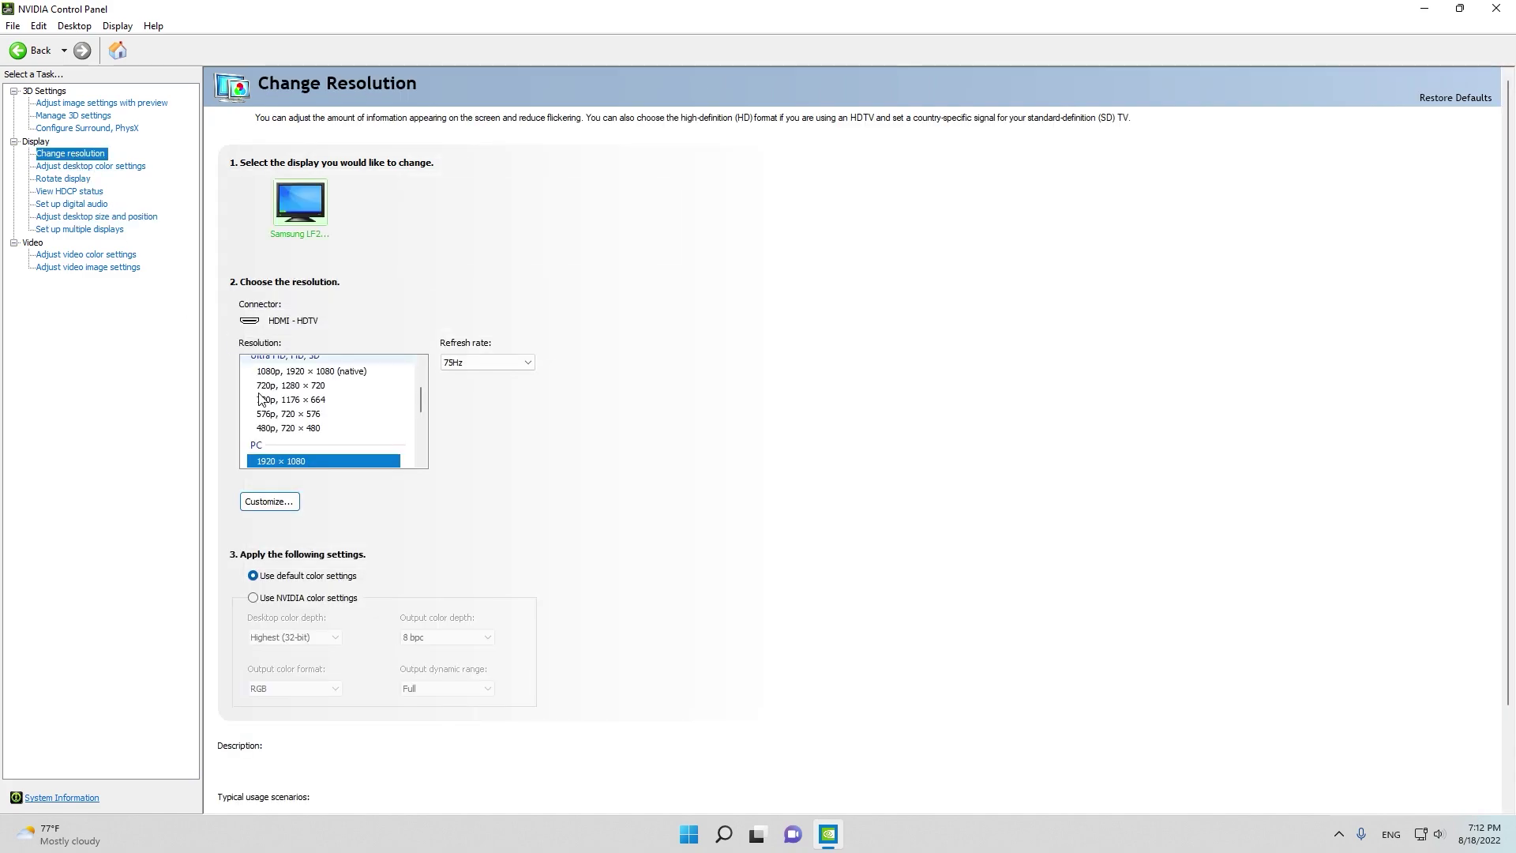
Step: Open Customize and start a new custom resolution prefilled with 1920 × 1080 at 75 Hz
{"action": "left_click", "coordinate": [270, 503]}
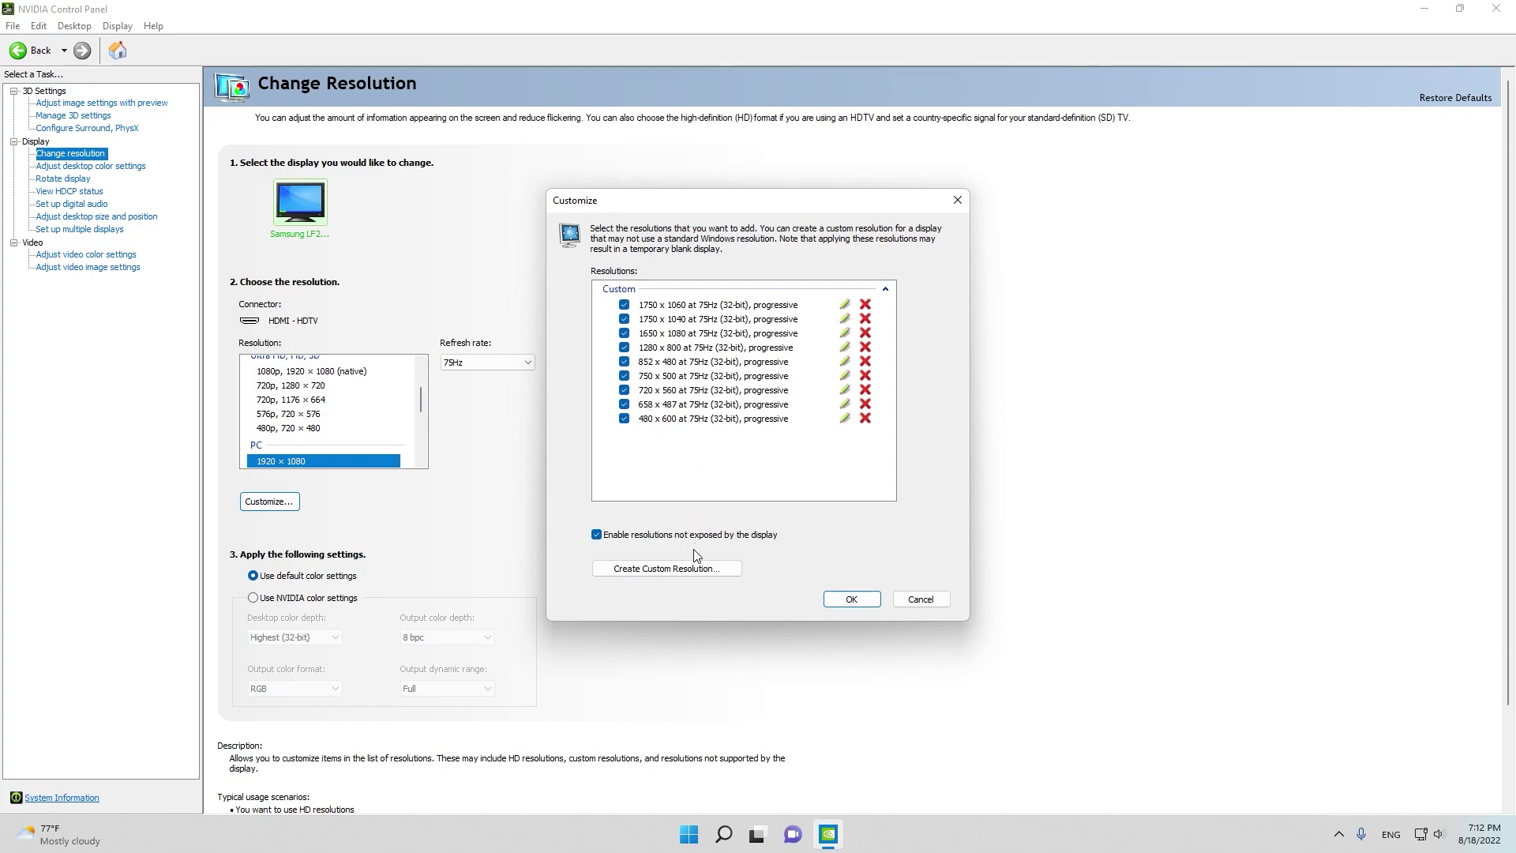
{"action": "left_click", "coordinate": [649, 572]}
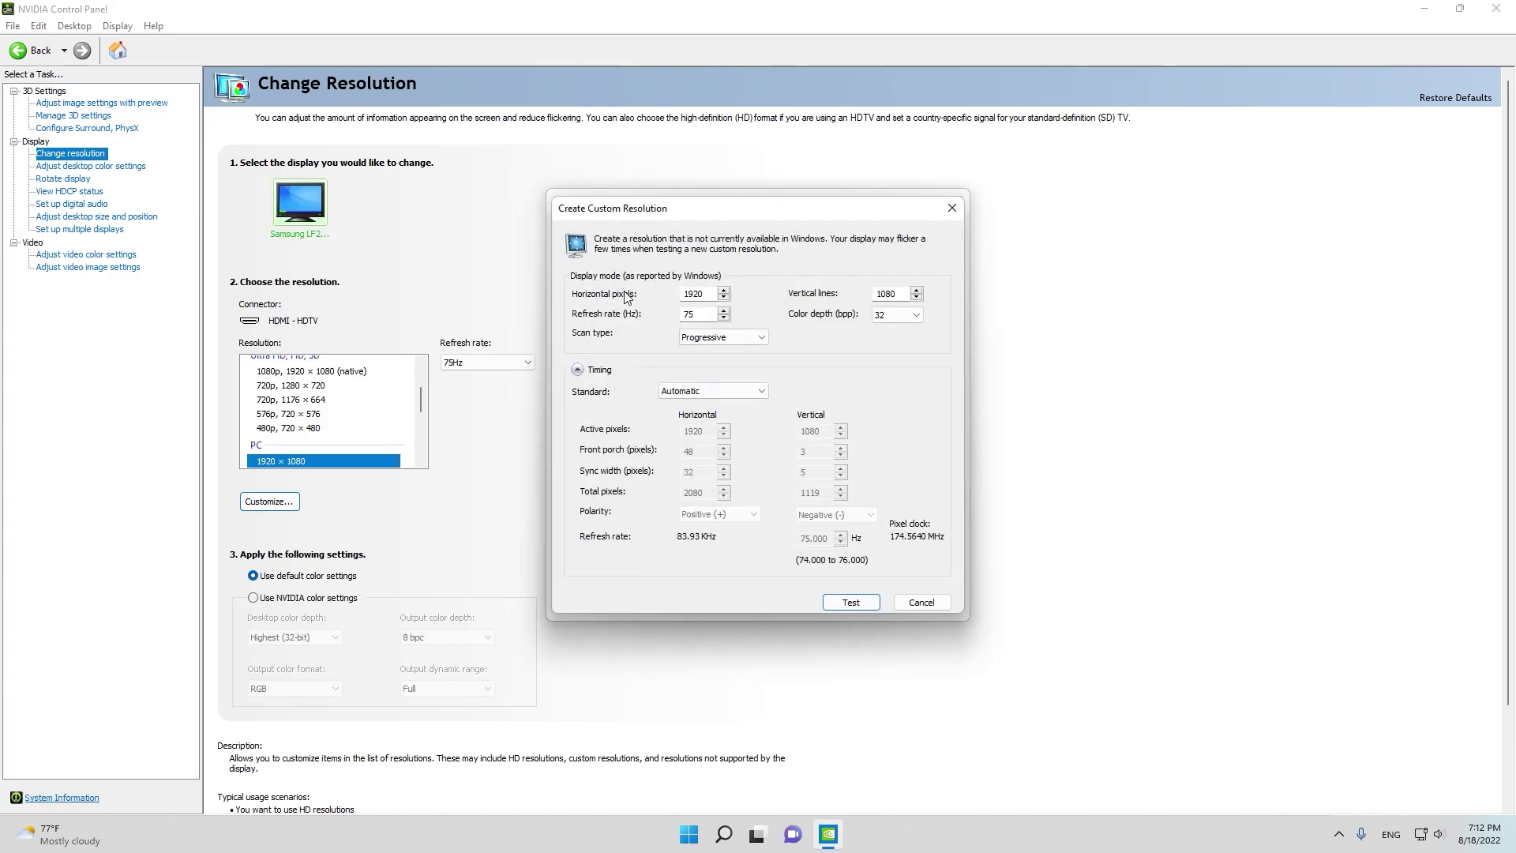
Step: Enter 700 horizontal pixels and 520 vertical lines, keeping the 75 Hz refresh rate
{"action": "double_click", "coordinate": [705, 296]}
{"action": "key", "text": "BackSpace"}
{"action": "type", "text": "700"}
{"action": "double_click", "coordinate": [878, 293]}
{"action": "type", "text": "5"}
{"action": "double_click", "coordinate": [687, 313]}
Step: Test the 700 × 520 resolution, save it, and close the custom resolutions list
{"action": "left_click", "coordinate": [858, 607]}
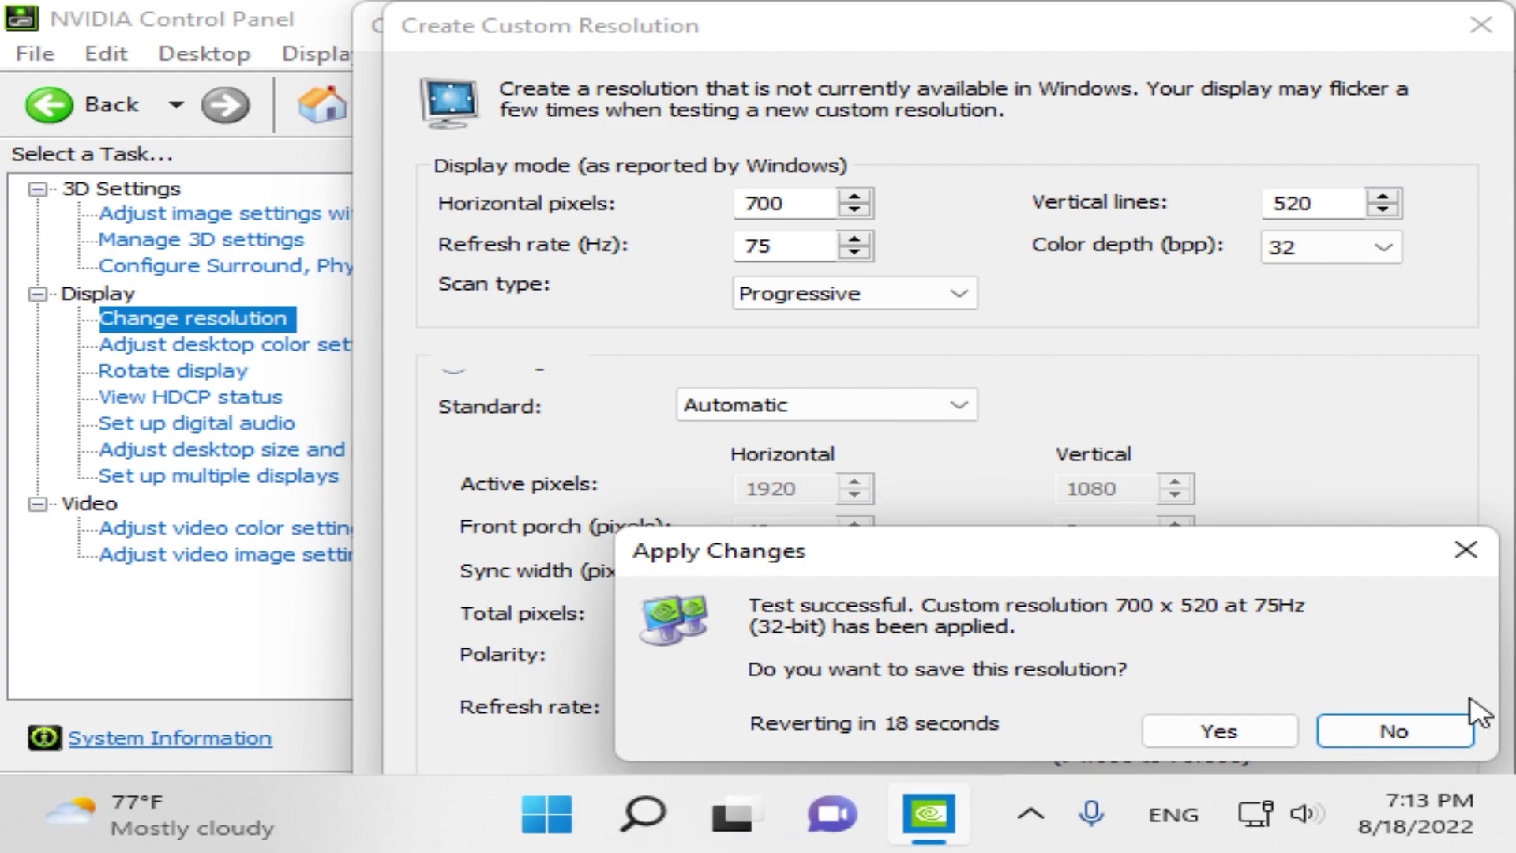
{"action": "left_click", "coordinate": [1240, 736]}
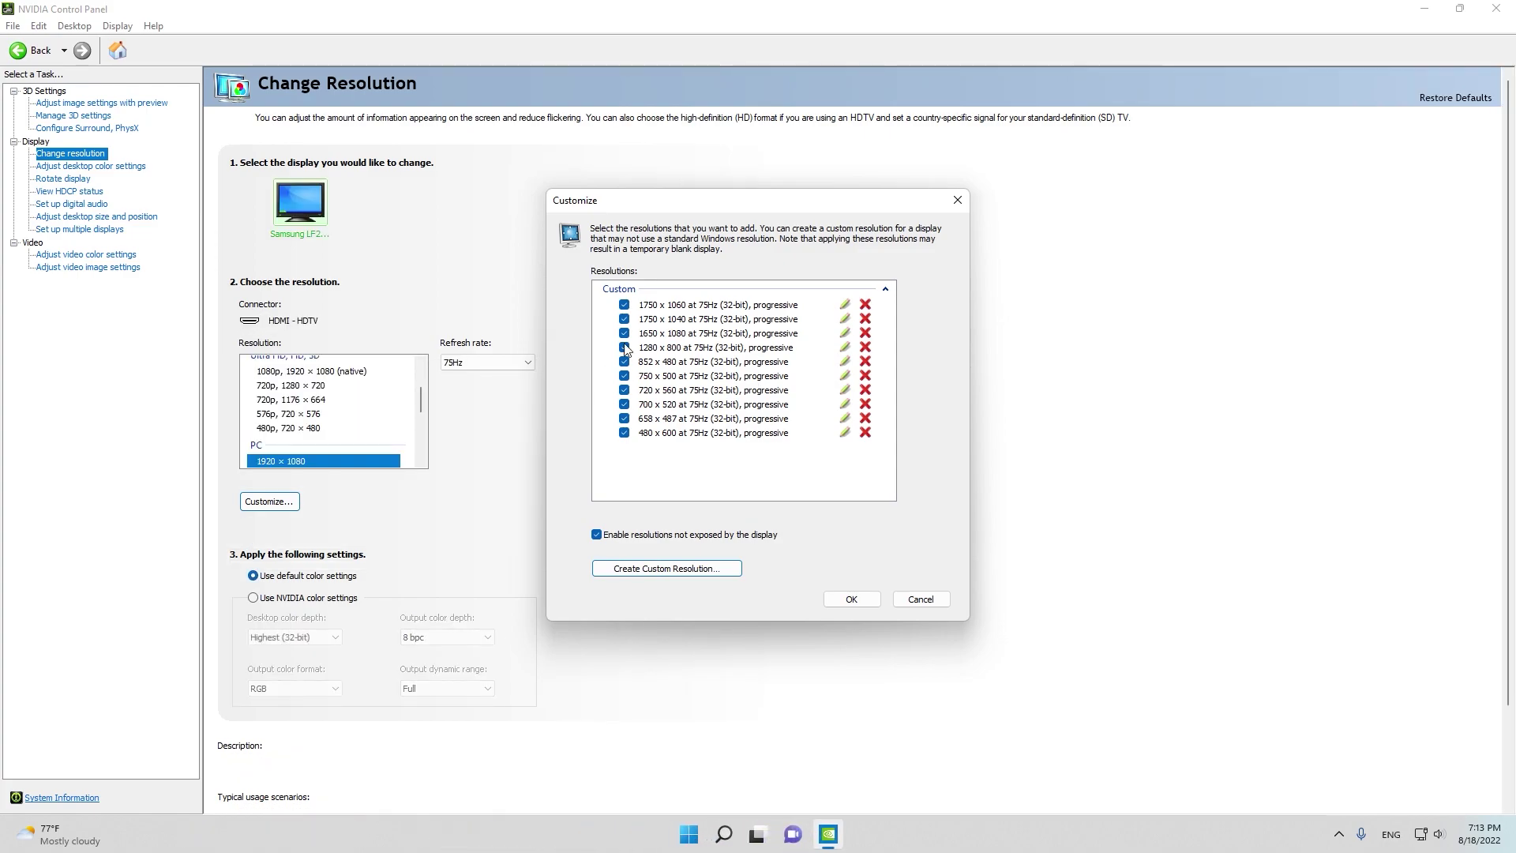
{"action": "left_click", "coordinate": [851, 597]}
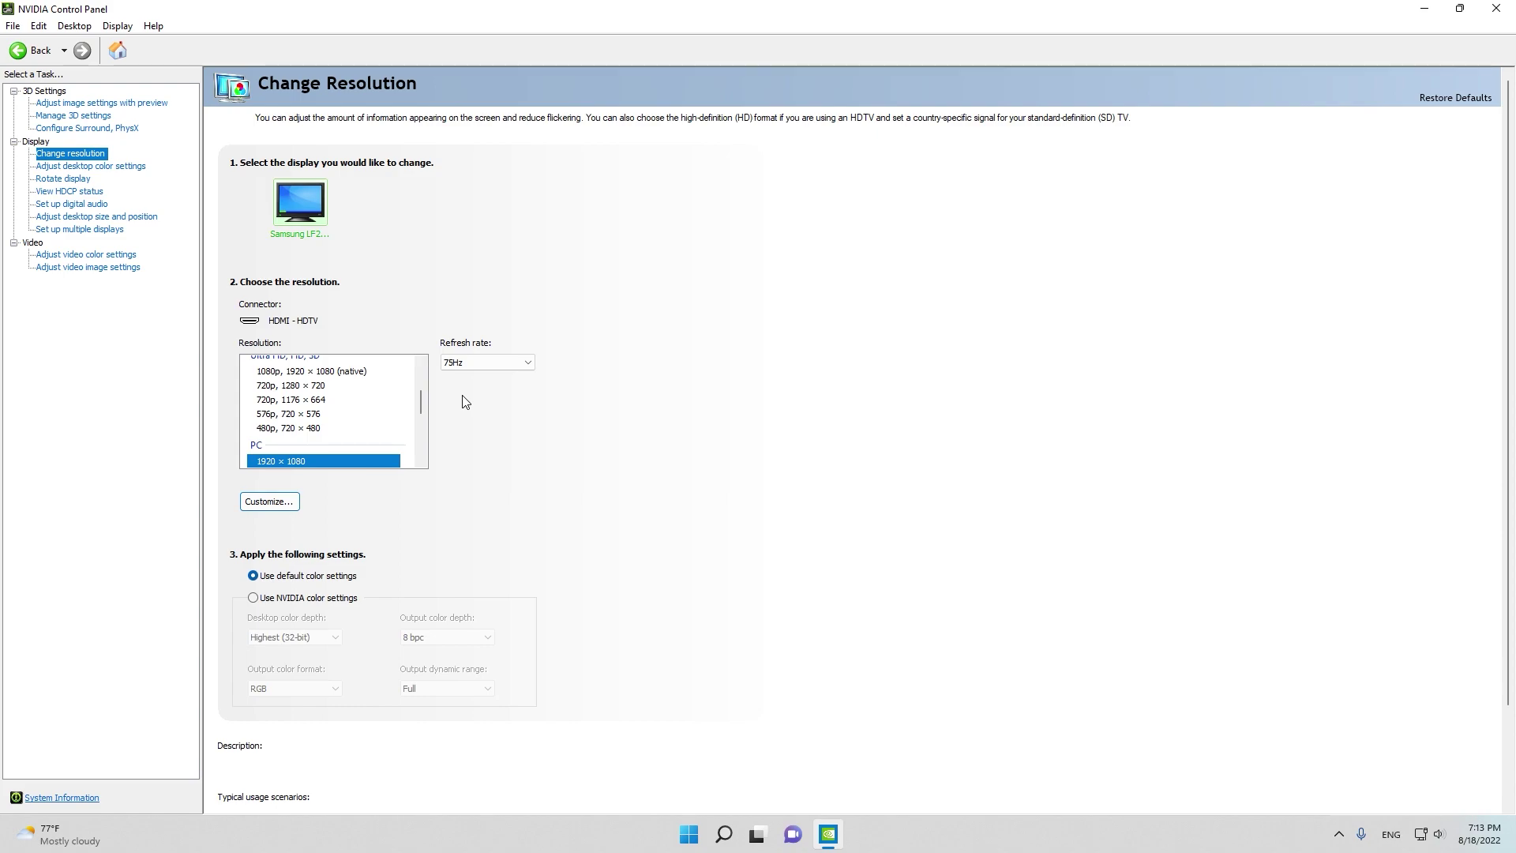
Step: Apply and keep the 700 × 520 custom resolution, then close NVIDIA Control Panel
{"action": "left_click_drag", "start_coordinate": [422, 409], "coordinate": [422, 386]}
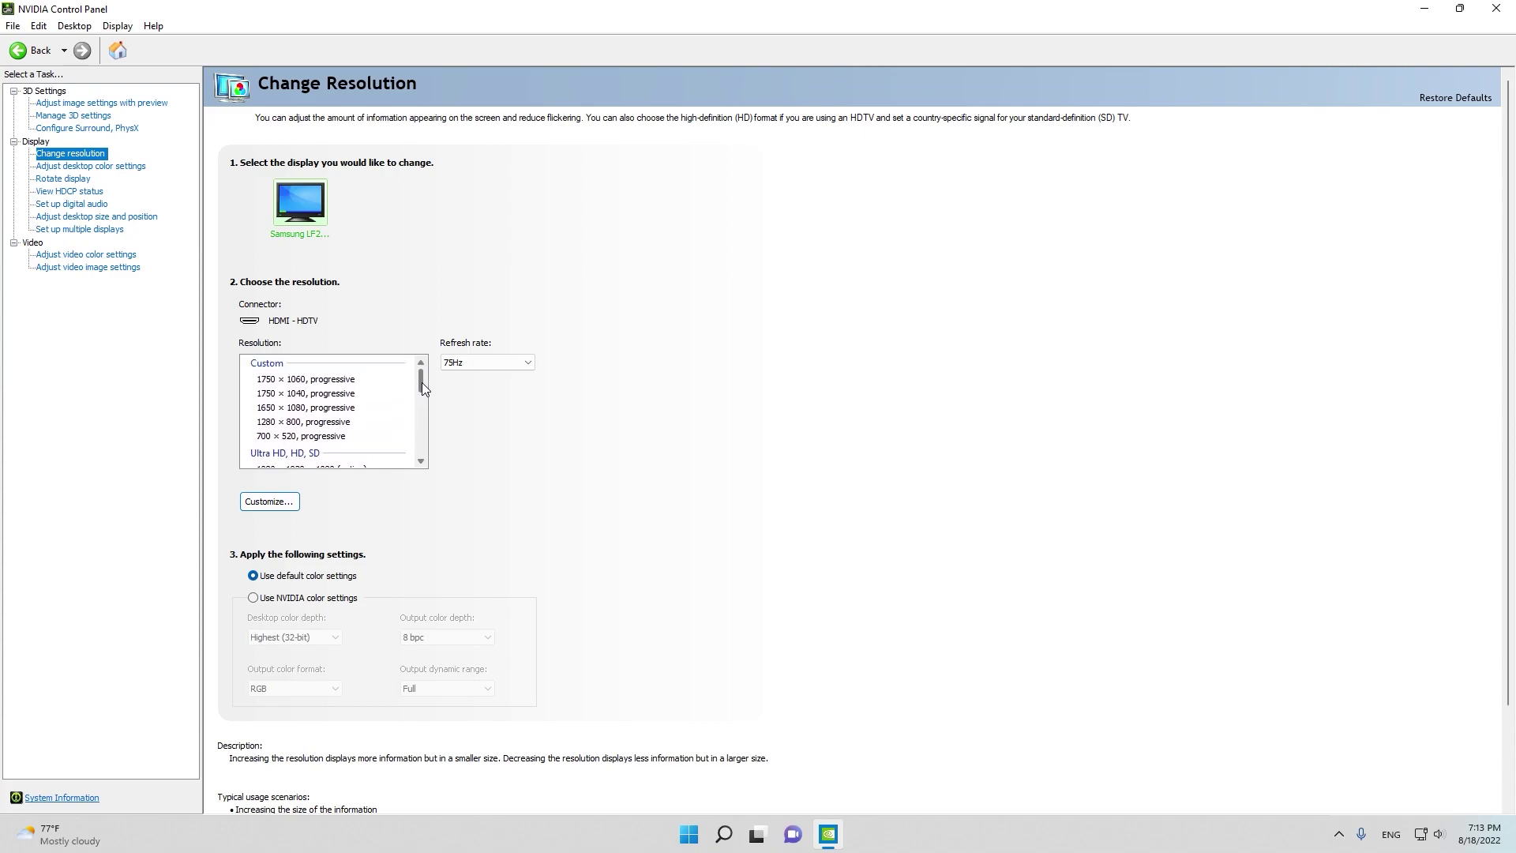
{"action": "left_click", "coordinate": [306, 434]}
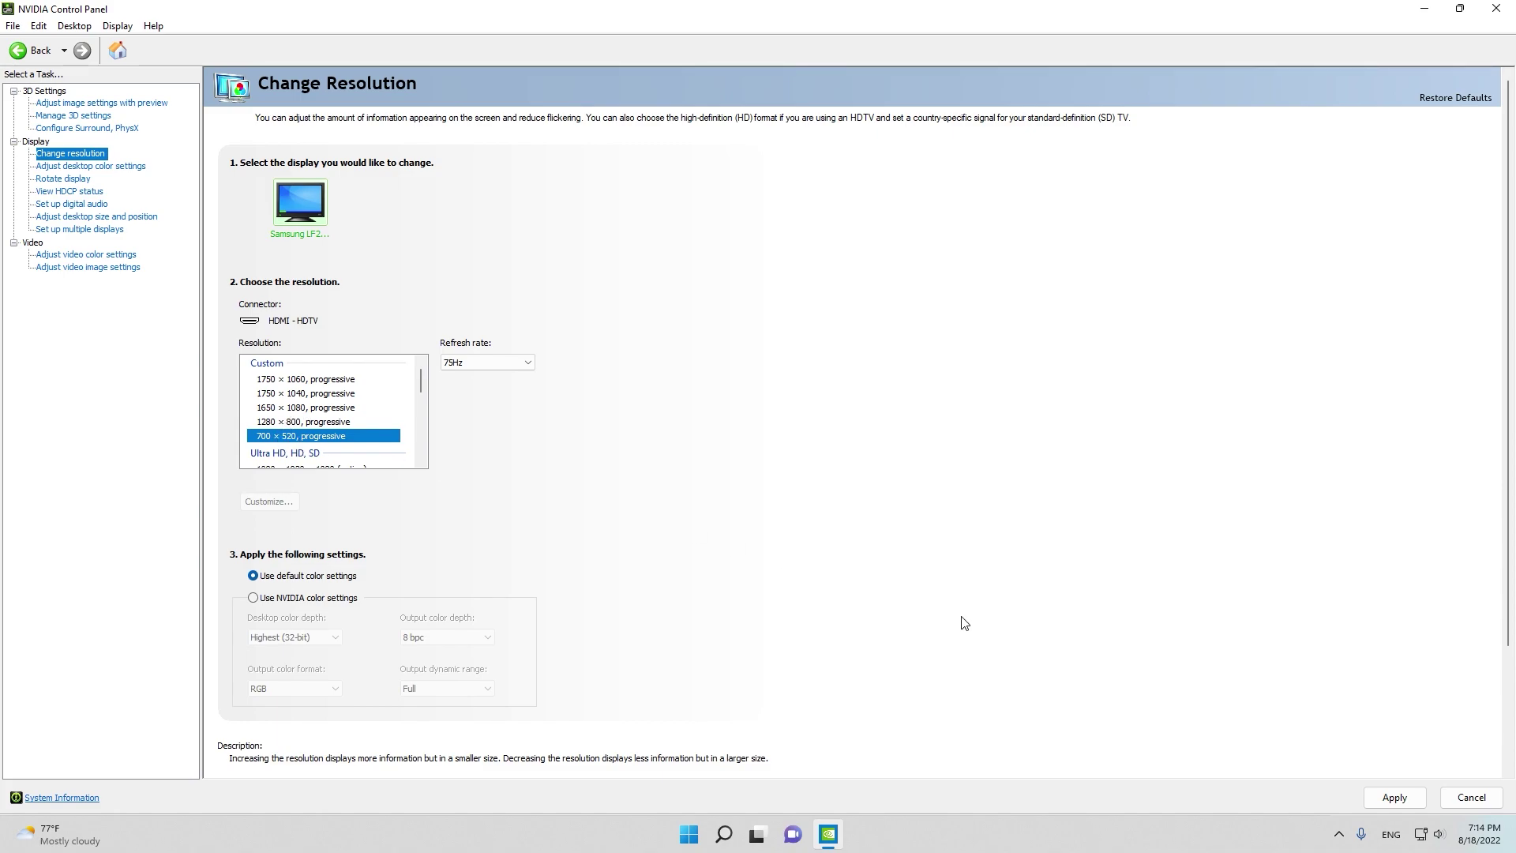
{"action": "left_click", "coordinate": [1400, 806]}
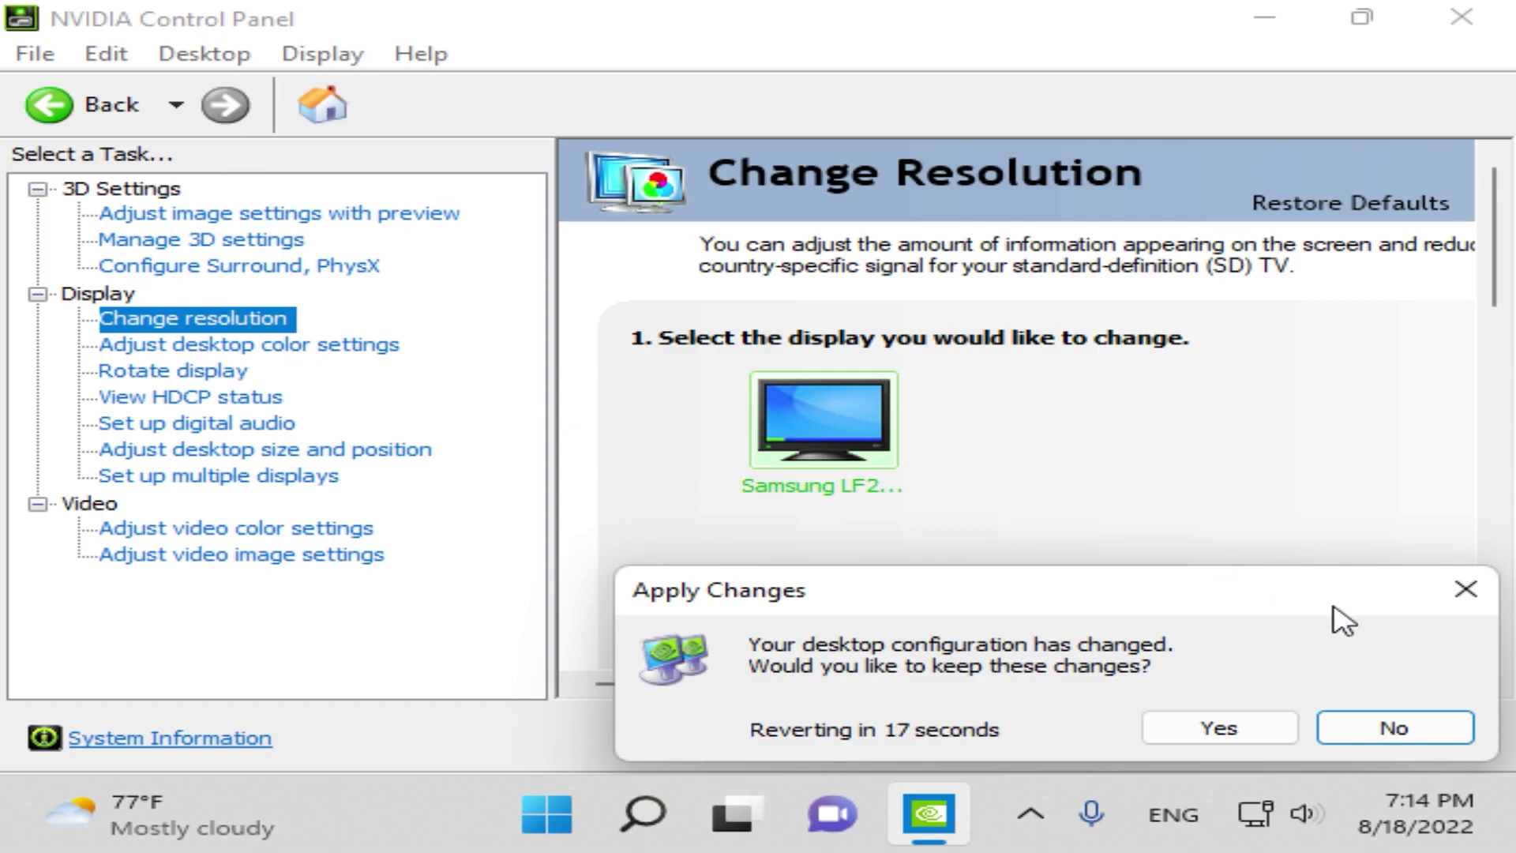
{"action": "left_click", "coordinate": [1220, 731]}
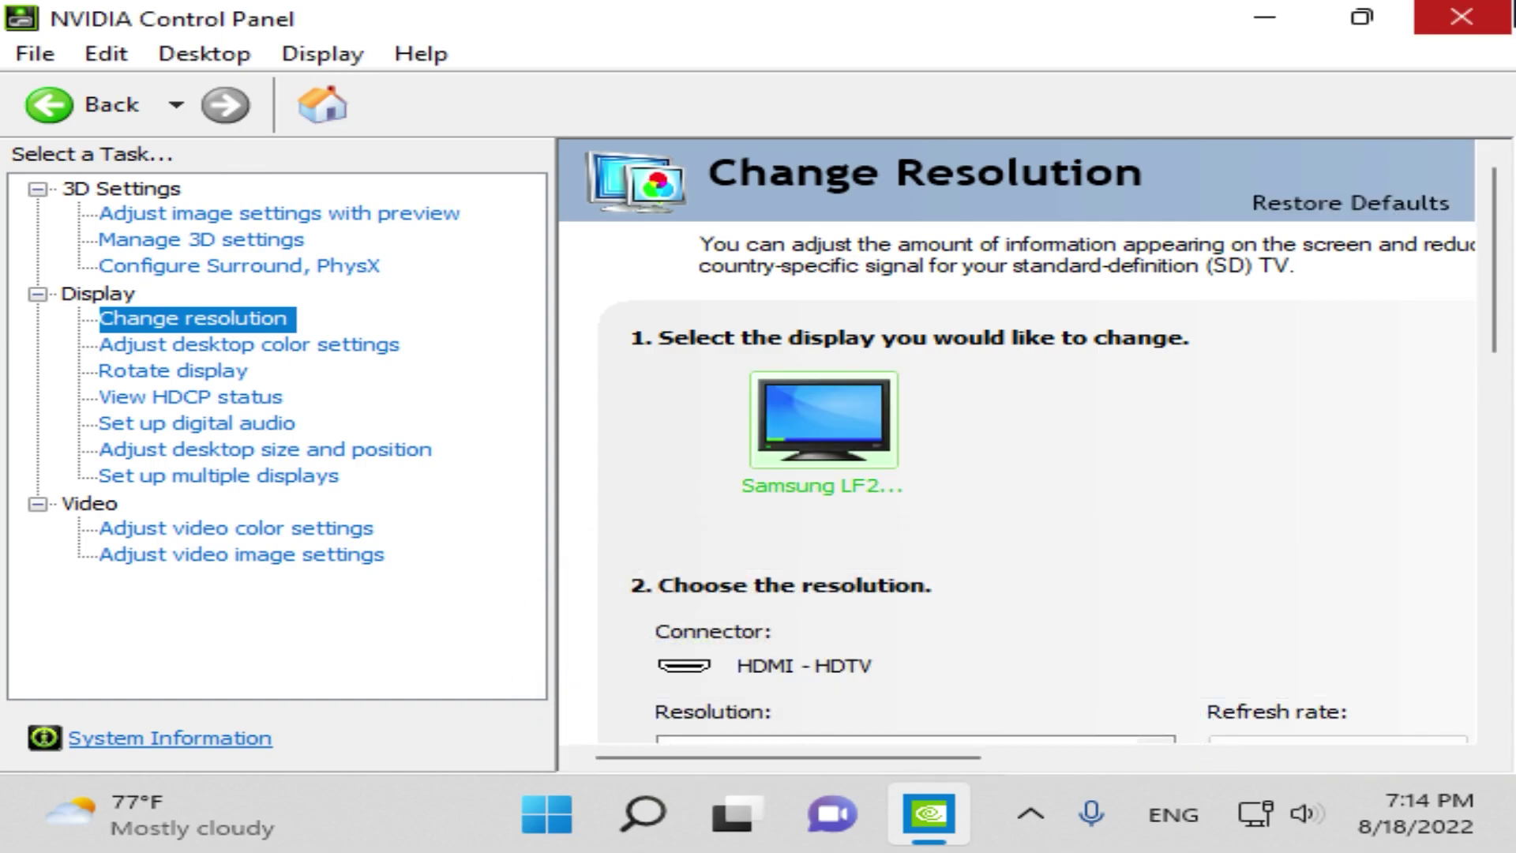
{"action": "left_click", "coordinate": [1461, 17]}
{"action": "right_click", "coordinate": [890, 348]}
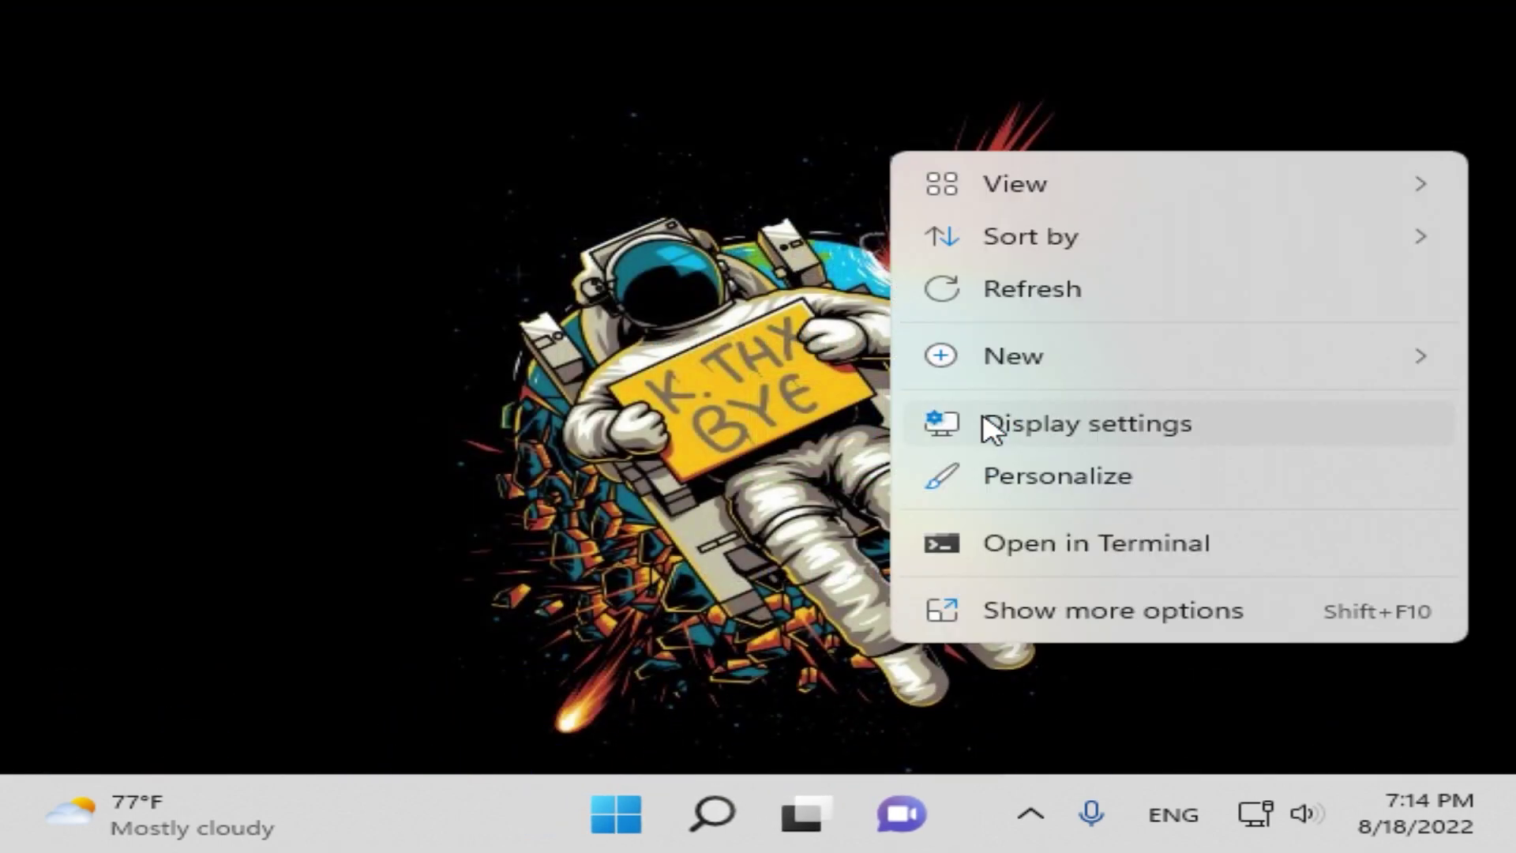
Step: Refresh the desktop, launch Run from search, and run %localappdata%
{"action": "left_click", "coordinate": [1032, 301]}
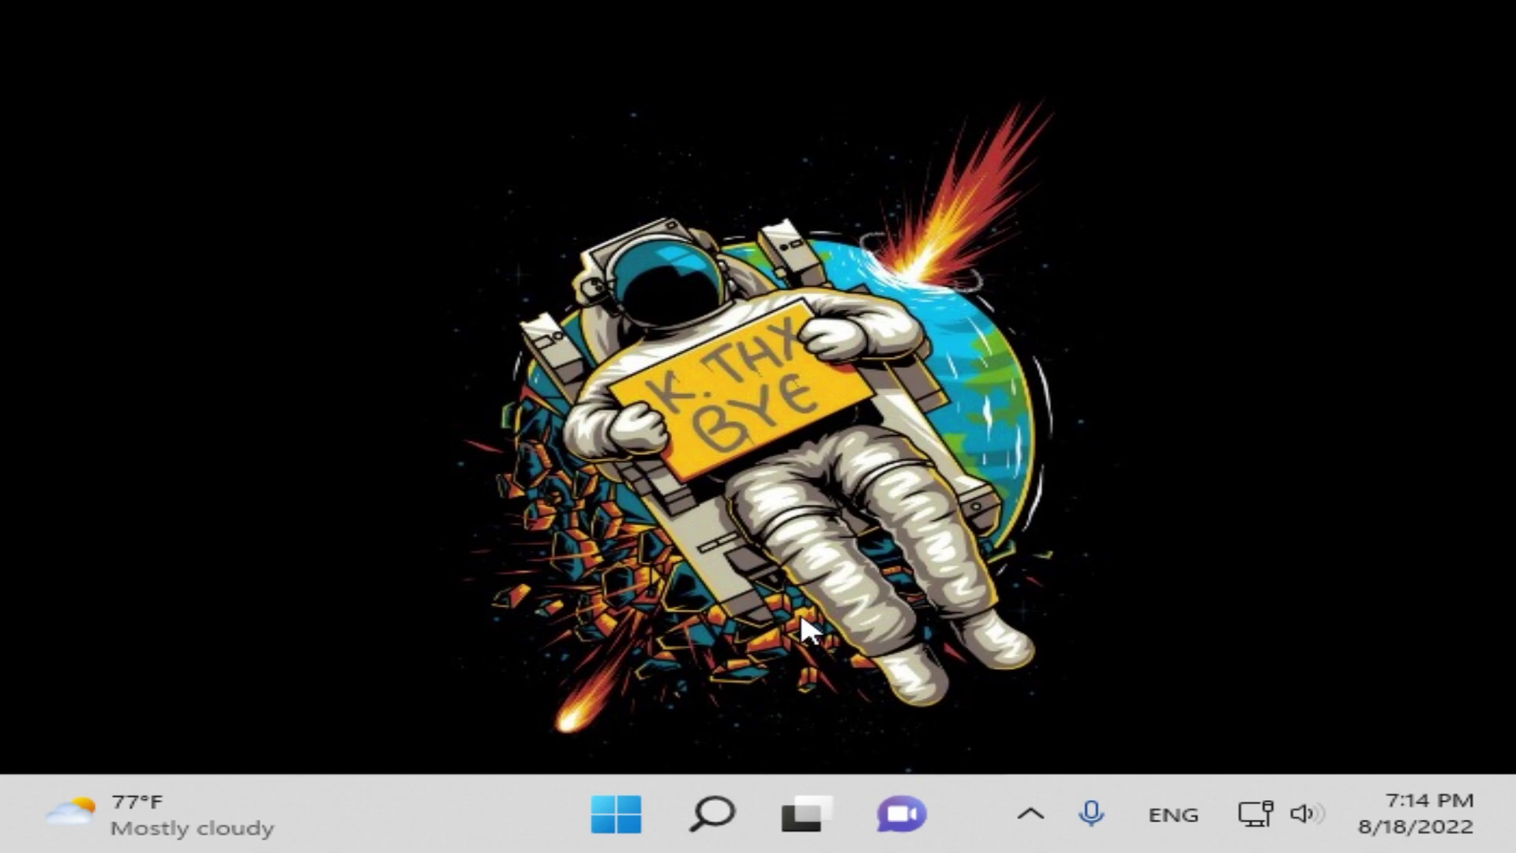
{"action": "left_click", "coordinate": [633, 798]}
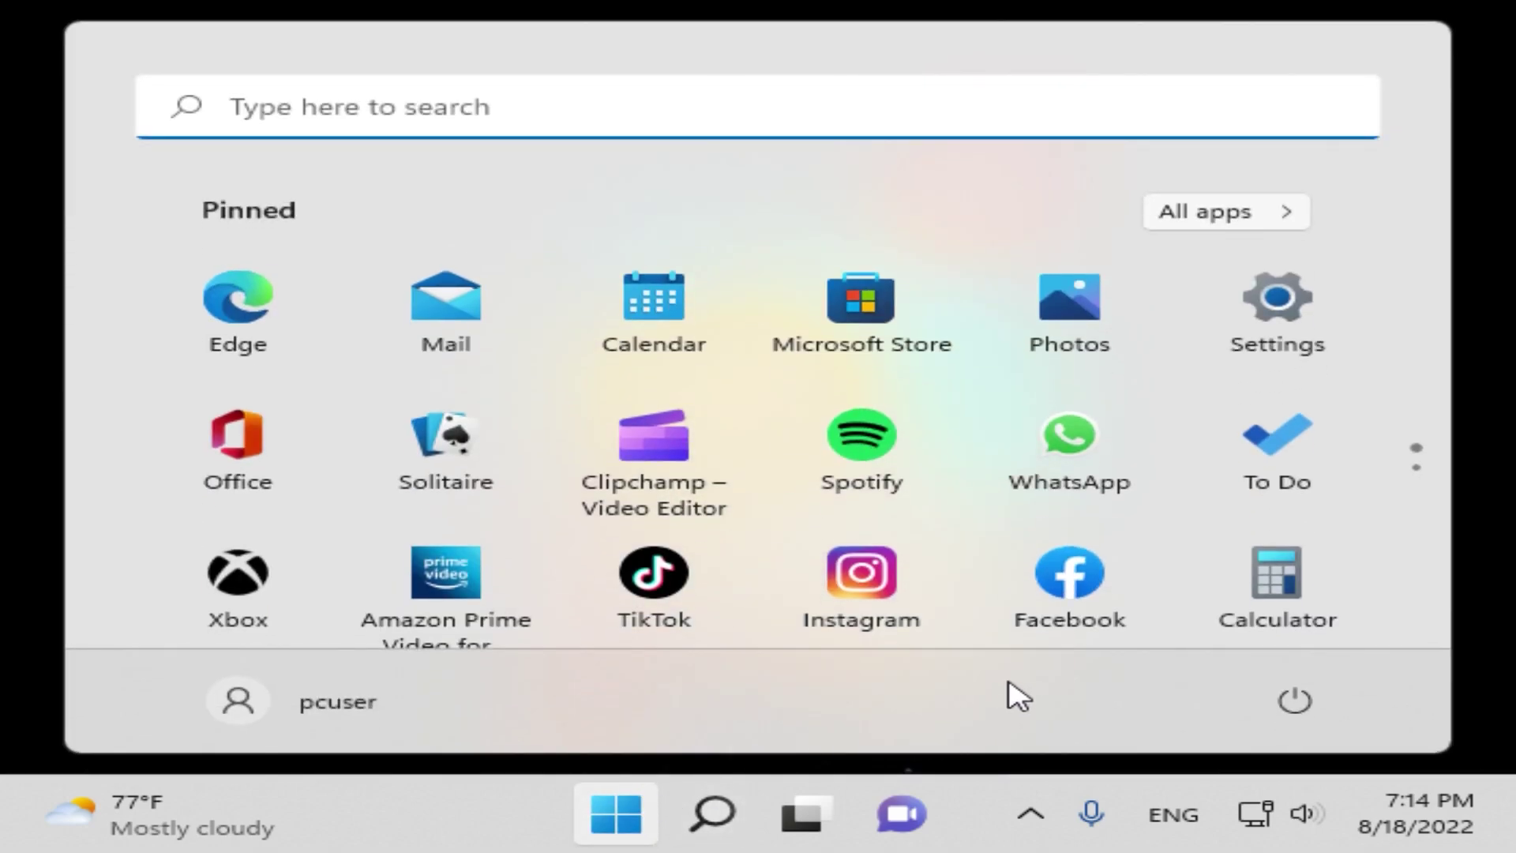
{"action": "type", "text": "RUn"}
{"action": "left_click", "coordinate": [142, 400]}
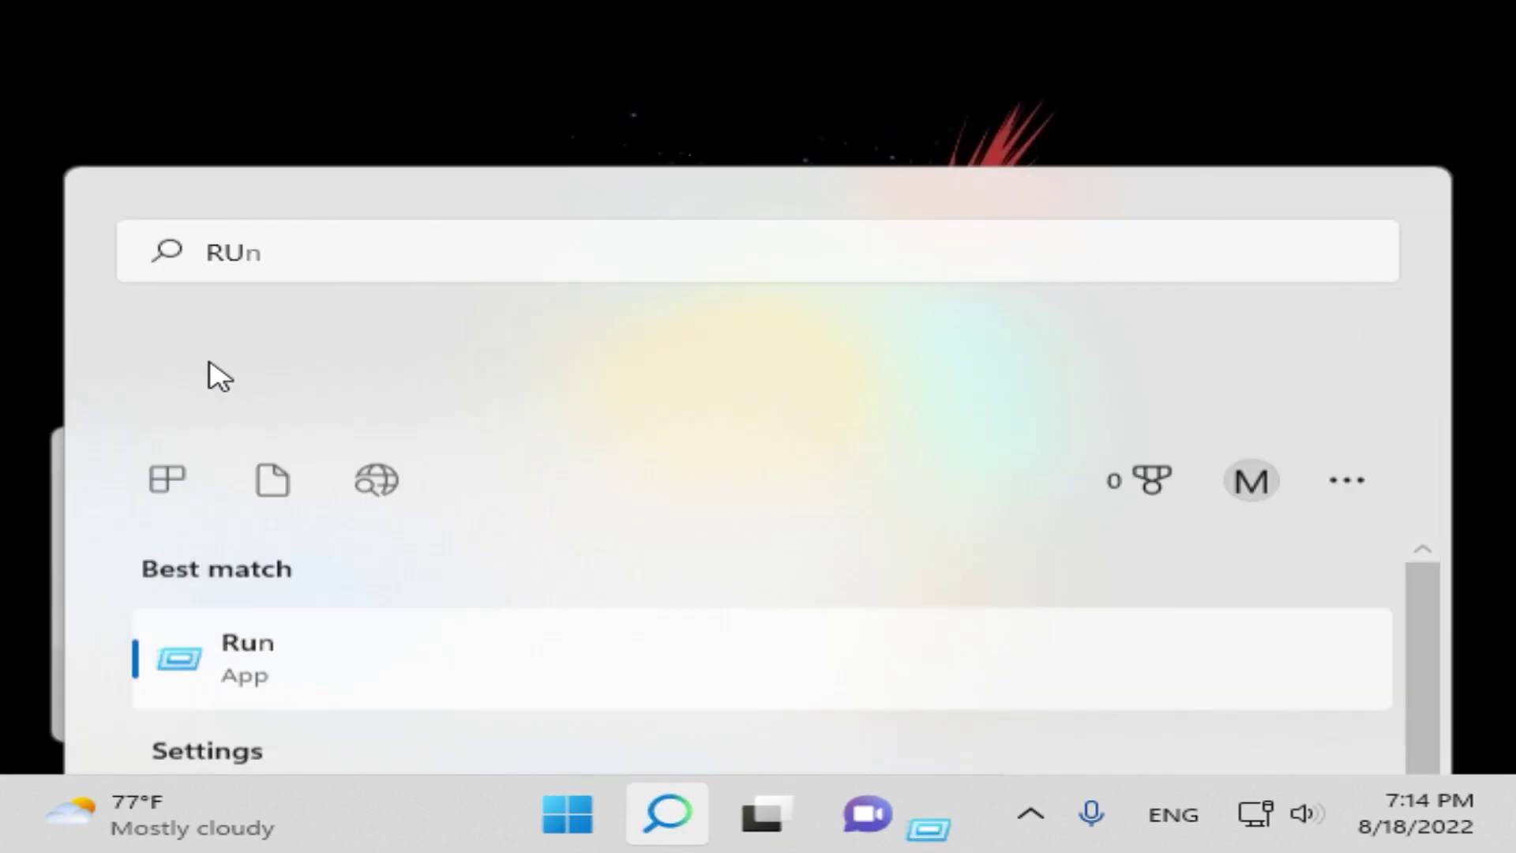
{"action": "left_click_drag", "start_coordinate": [407, 442], "coordinate": [879, 284]}
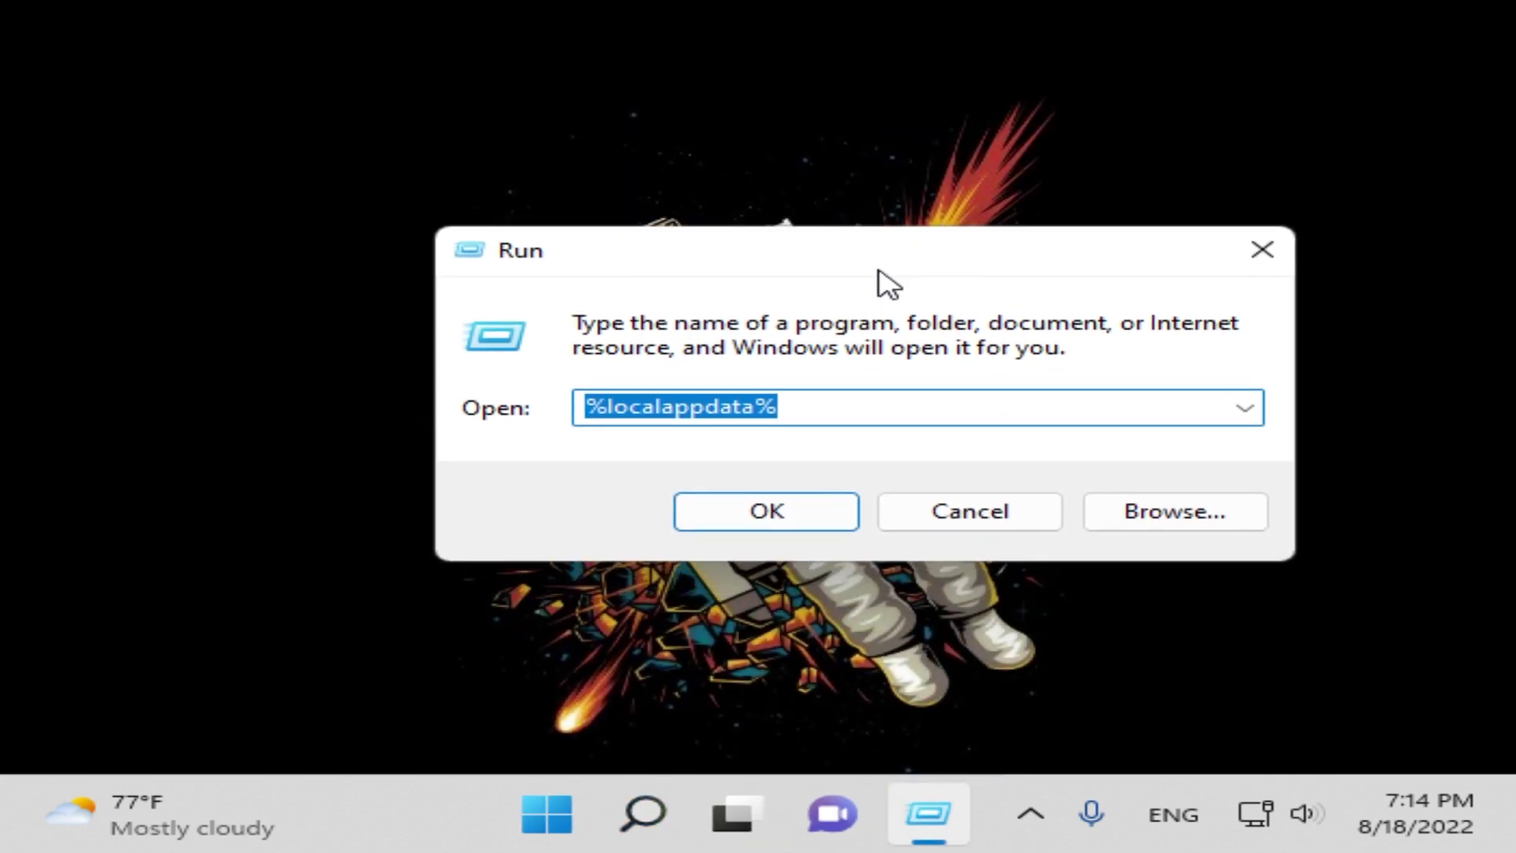
{"action": "left_click", "coordinate": [855, 414]}
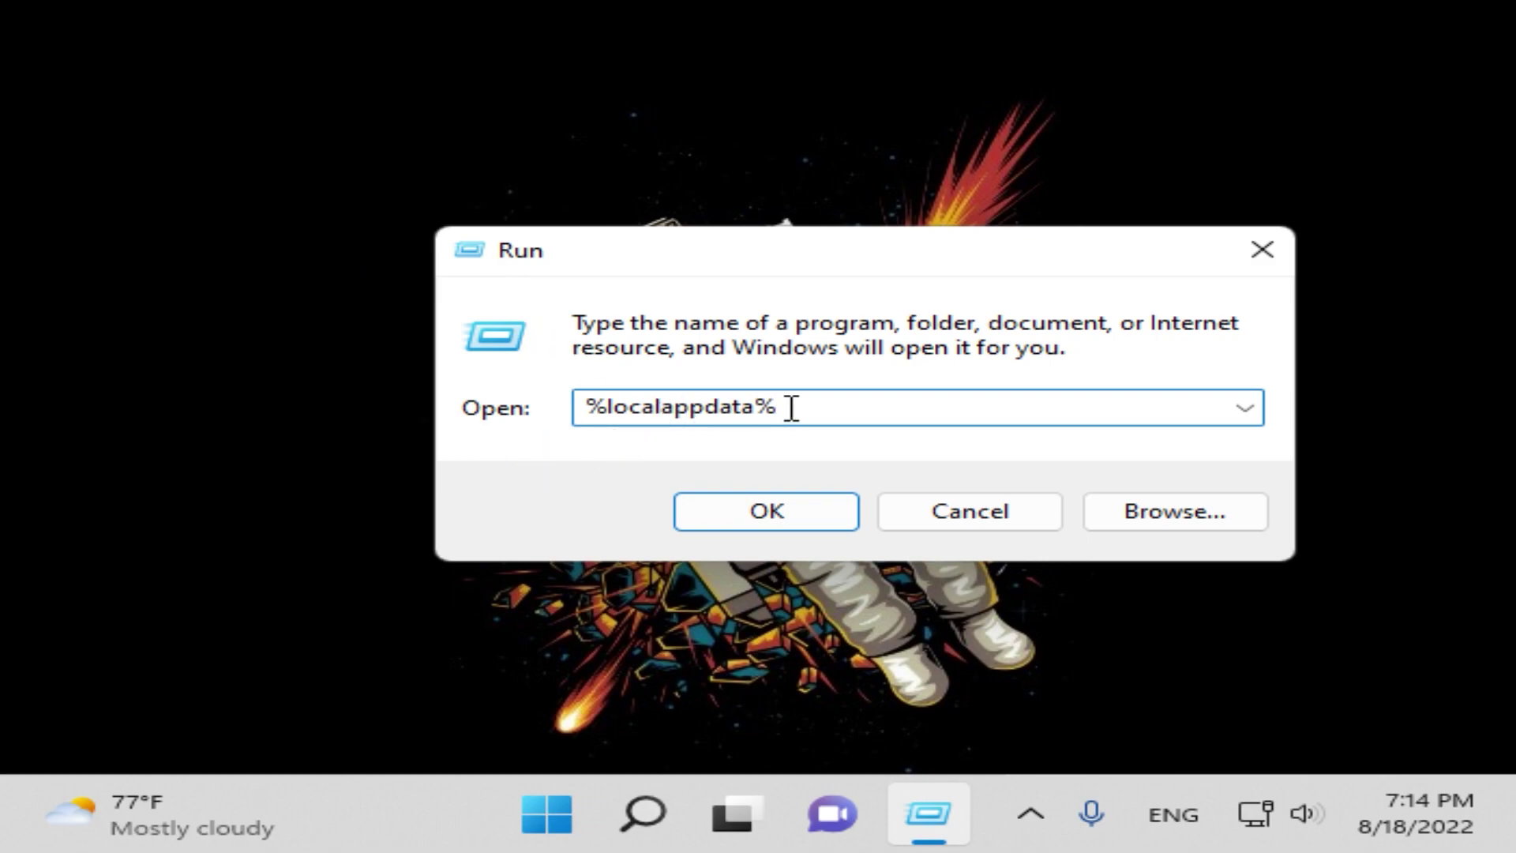
{"action": "left_click", "coordinate": [792, 537]}
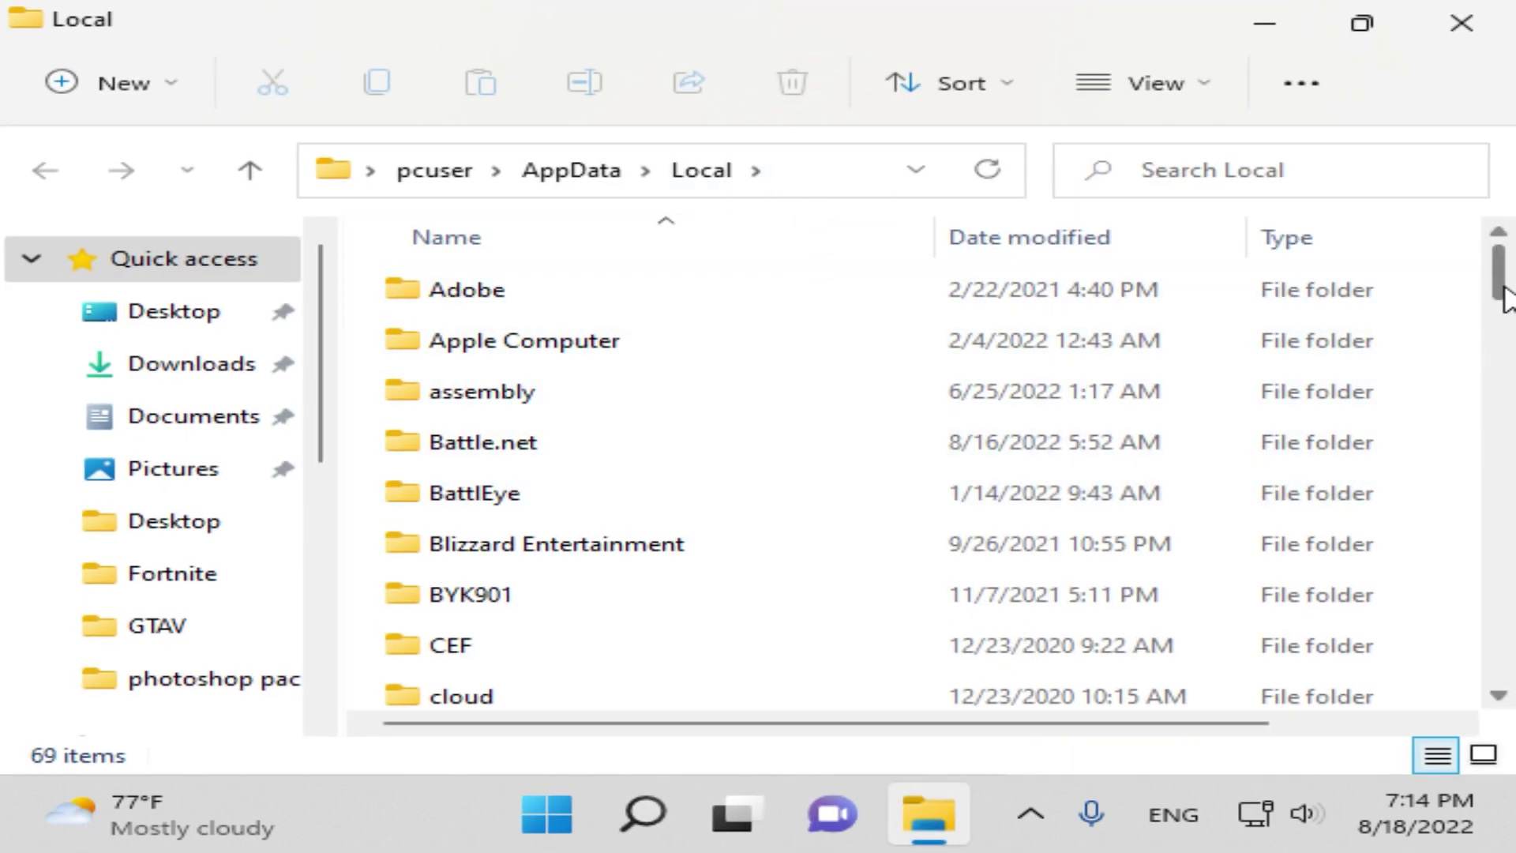
Step: Navigate to FortniteGame\Saved\Config\WindowsClient and open GameUserSettings in Notepad
{"action": "left_click_drag", "start_coordinate": [1499, 296], "coordinate": [1489, 406]}
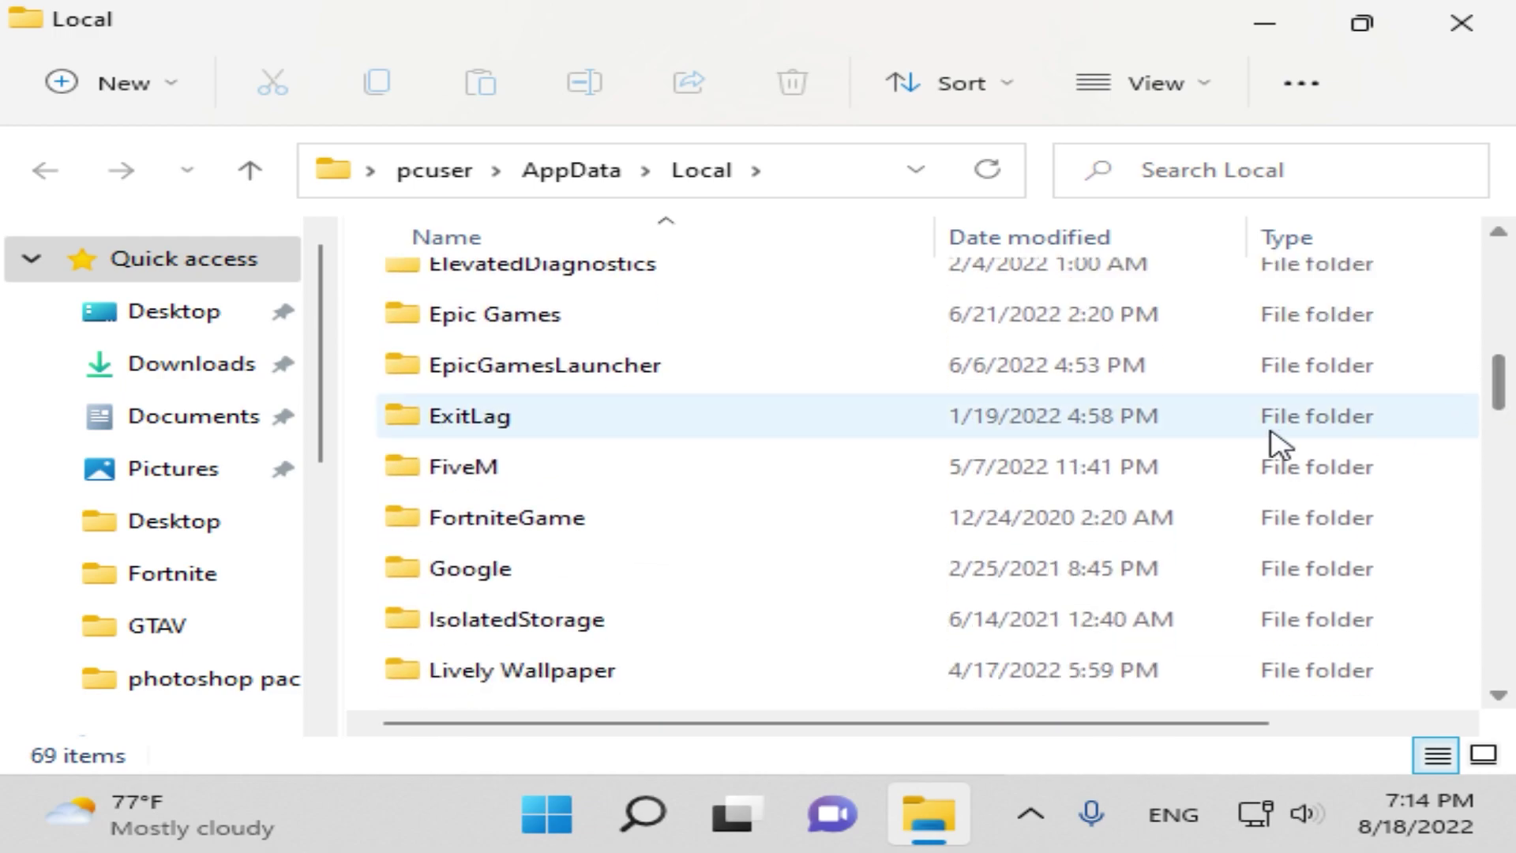
{"action": "left_click", "coordinate": [620, 527]}
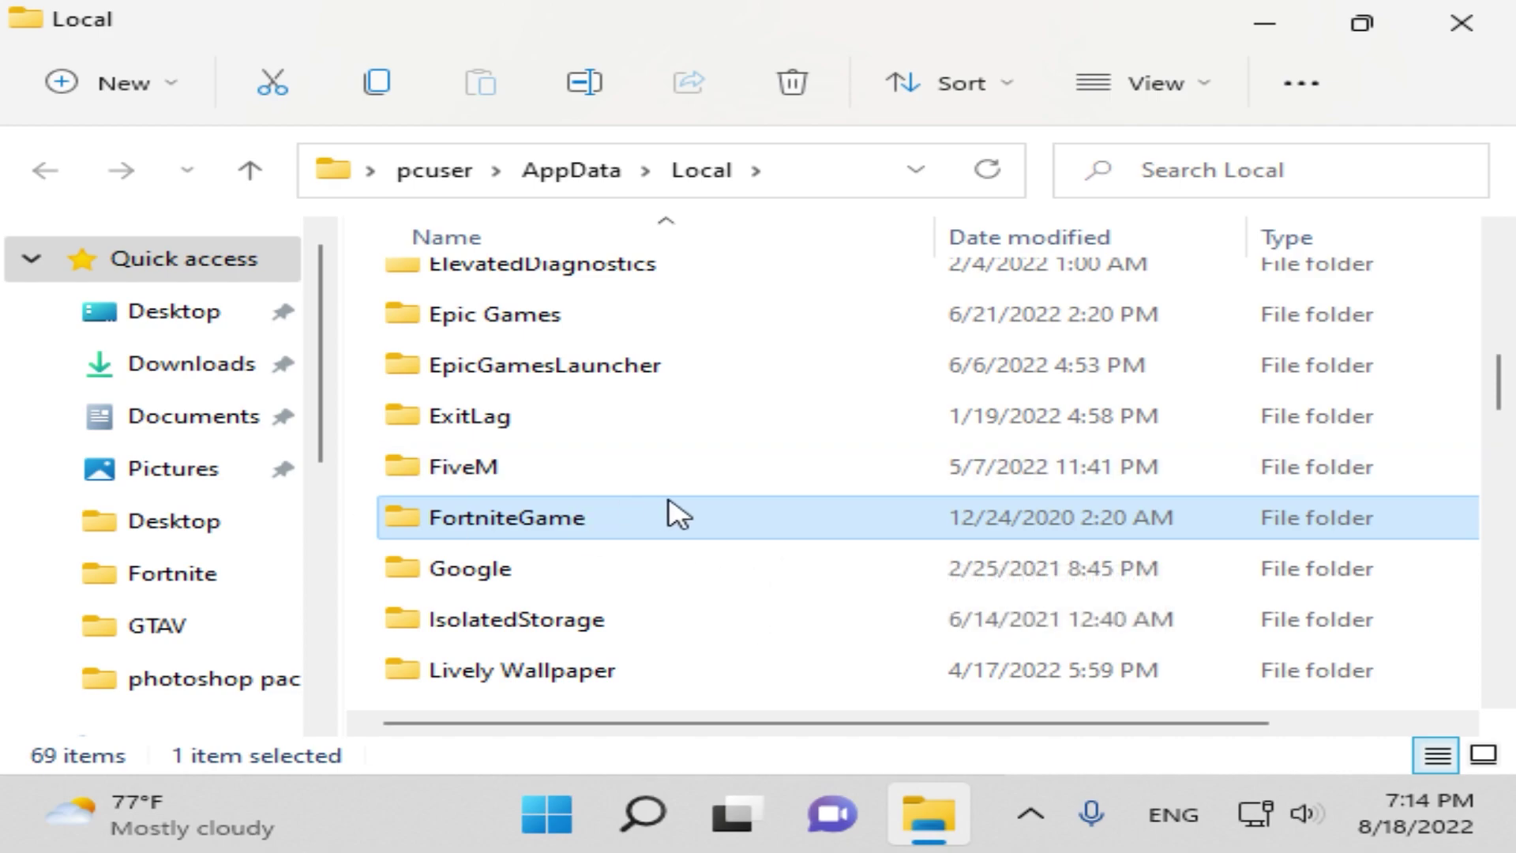
{"action": "double_click", "coordinate": [721, 529]}
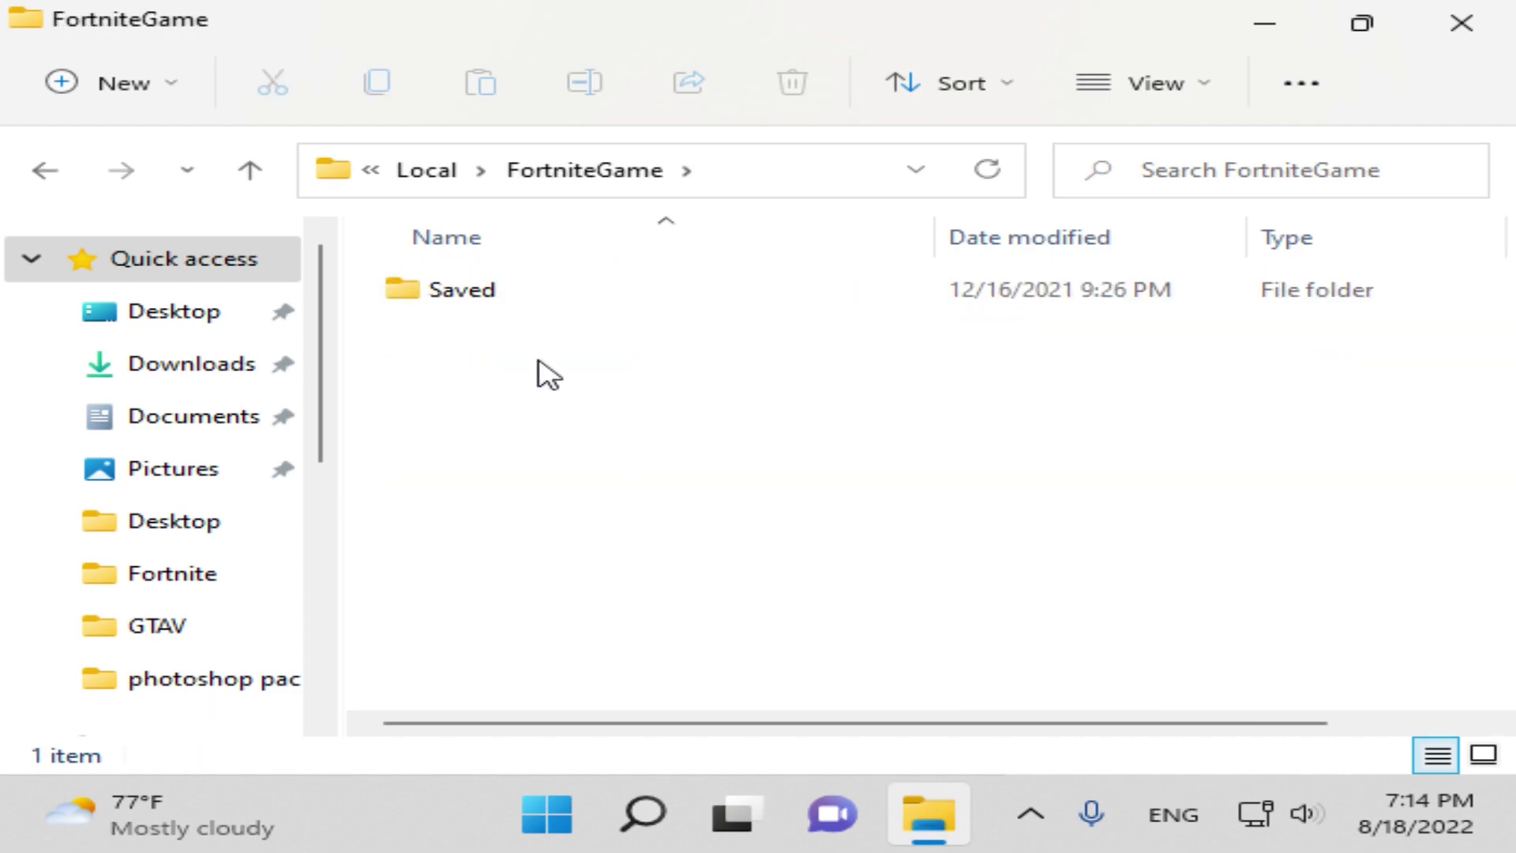
{"action": "double_click", "coordinate": [578, 291]}
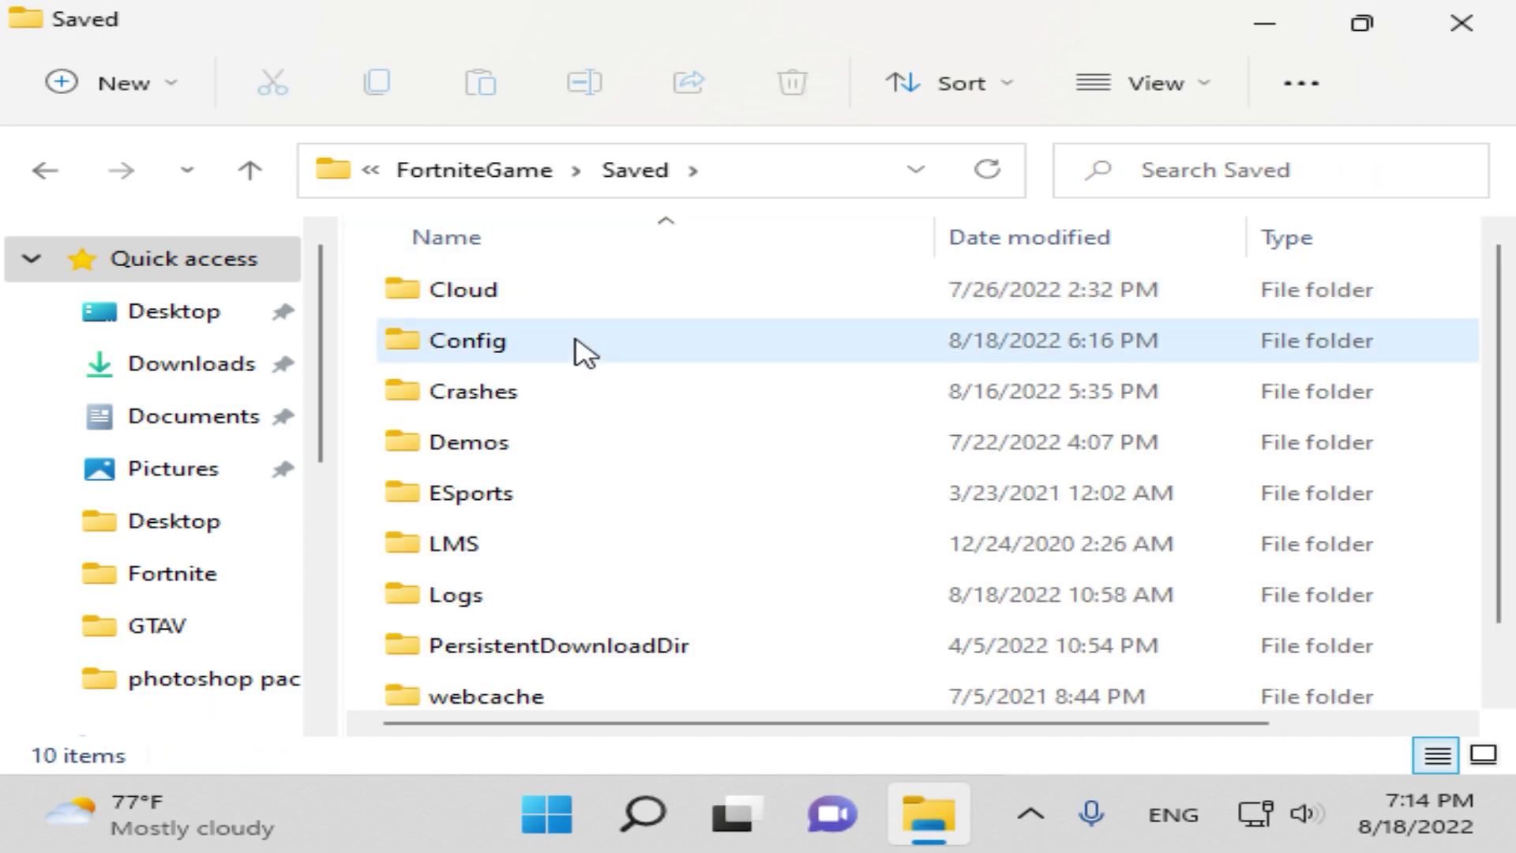
{"action": "double_click", "coordinate": [584, 353]}
{"action": "double_click", "coordinate": [644, 340]}
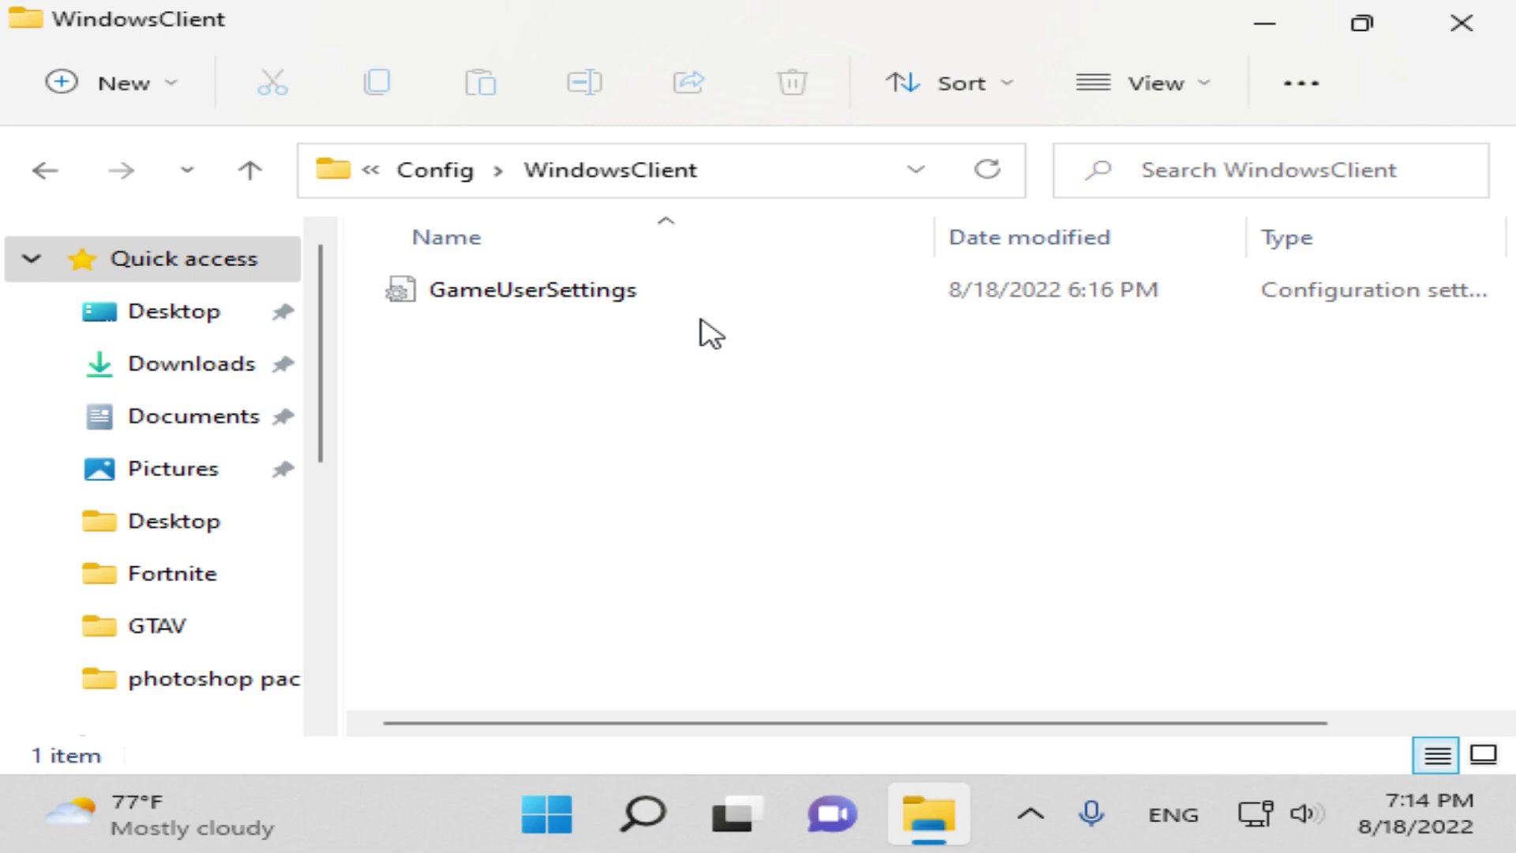
{"action": "double_click", "coordinate": [634, 306]}
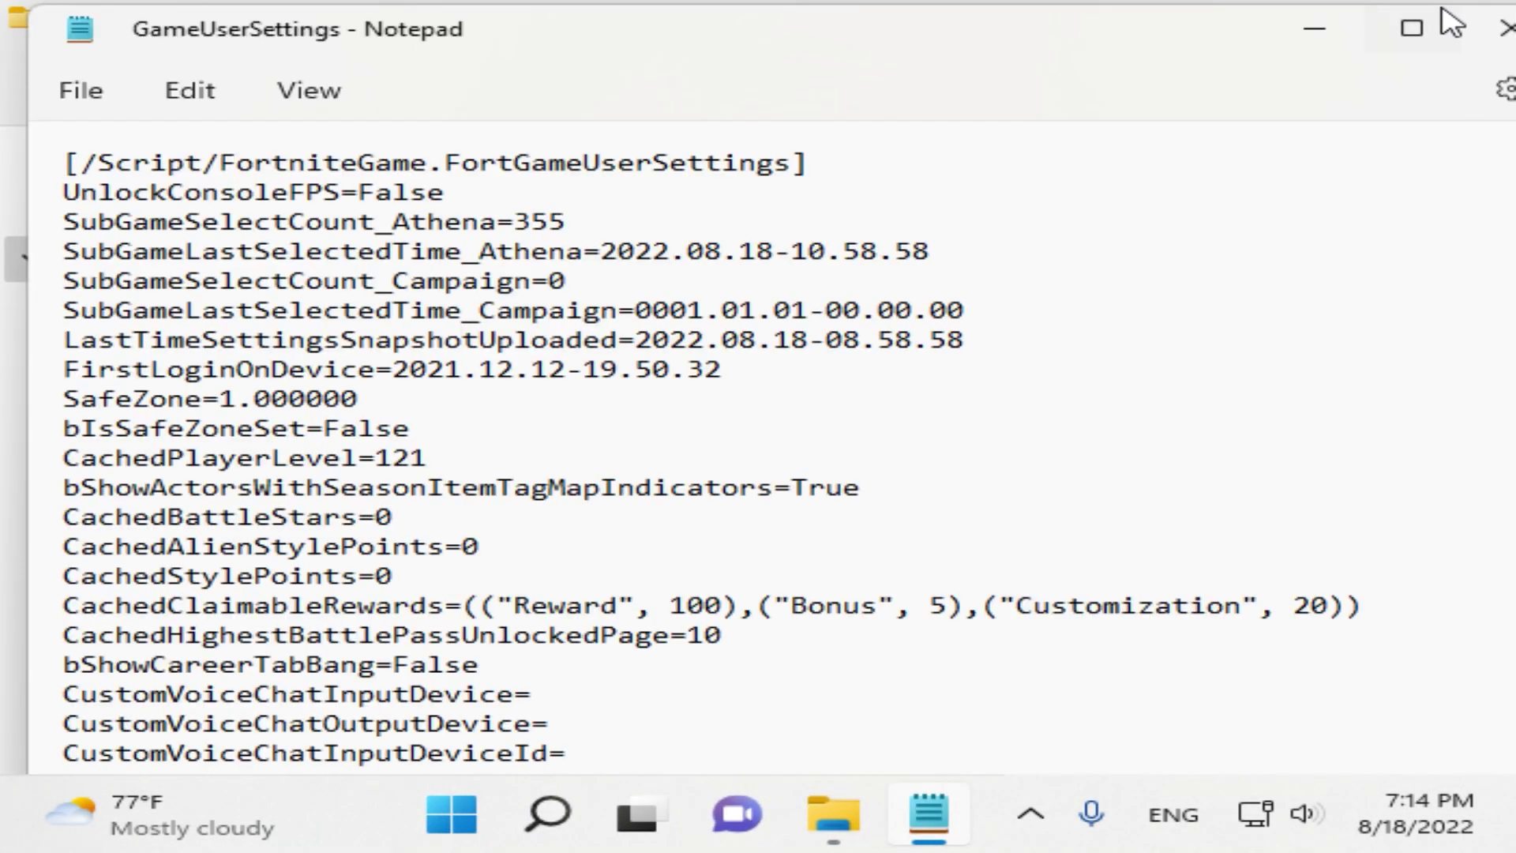
Step: Maximize Notepad and change ResolutionSizeX to 700 and ResolutionSizeY to 520
{"action": "left_click", "coordinate": [1412, 28]}
{"action": "scroll", "coordinate": [501, 484], "scroll_direction": "down", "scroll_amount": 8}
{"action": "scroll", "coordinate": [305, 449], "scroll_direction": "down", "scroll_amount": 20}
{"action": "scroll", "coordinate": [284, 543], "scroll_direction": "down", "scroll_amount": 5}
{"action": "scroll", "coordinate": [298, 542], "scroll_direction": "up", "scroll_amount": 4}
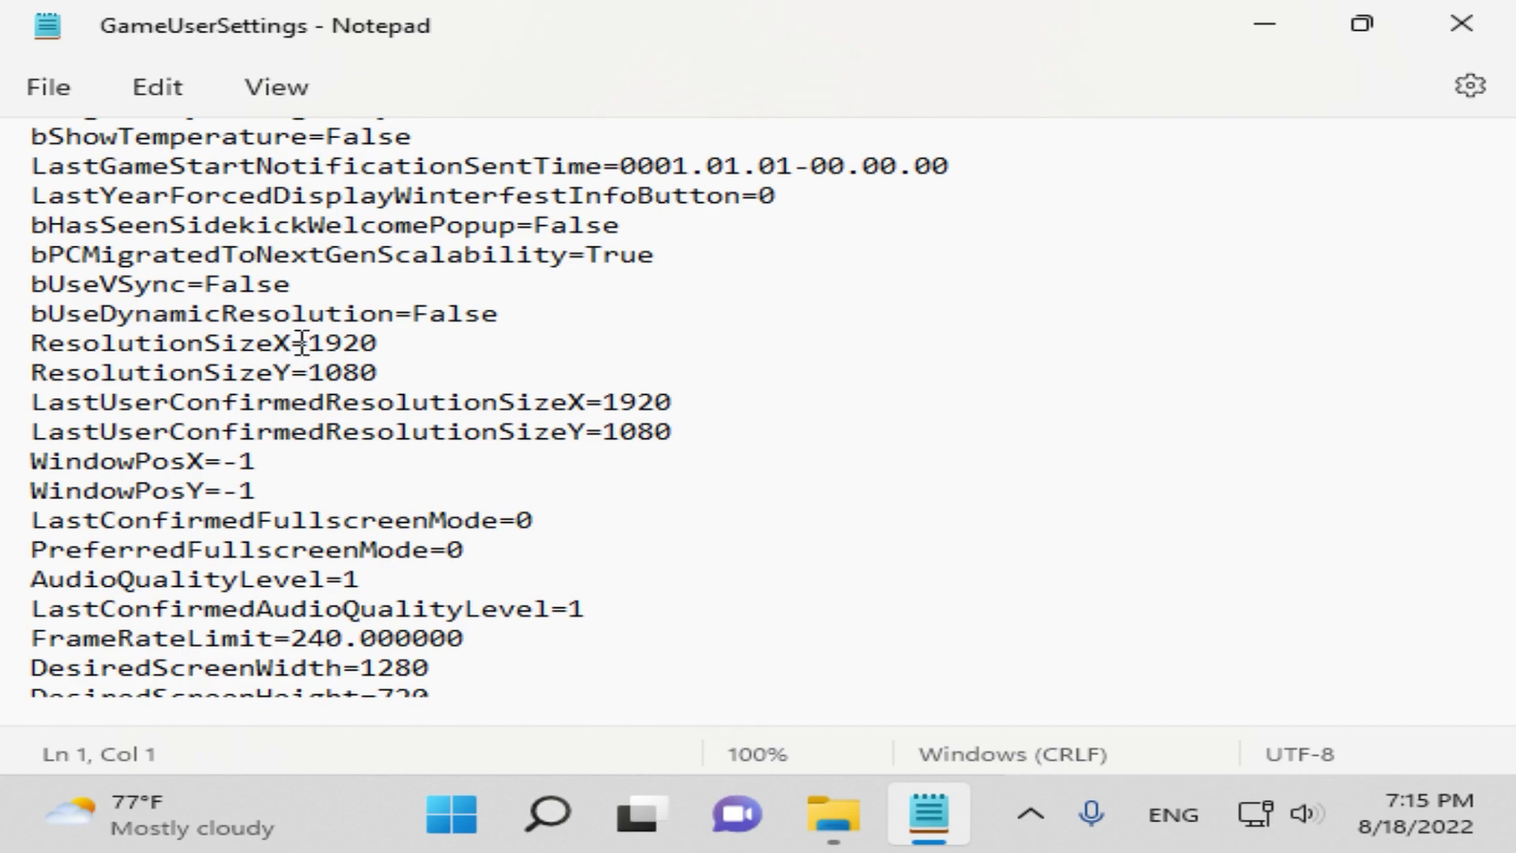
{"action": "left_click_drag", "start_coordinate": [377, 344], "coordinate": [313, 347]}
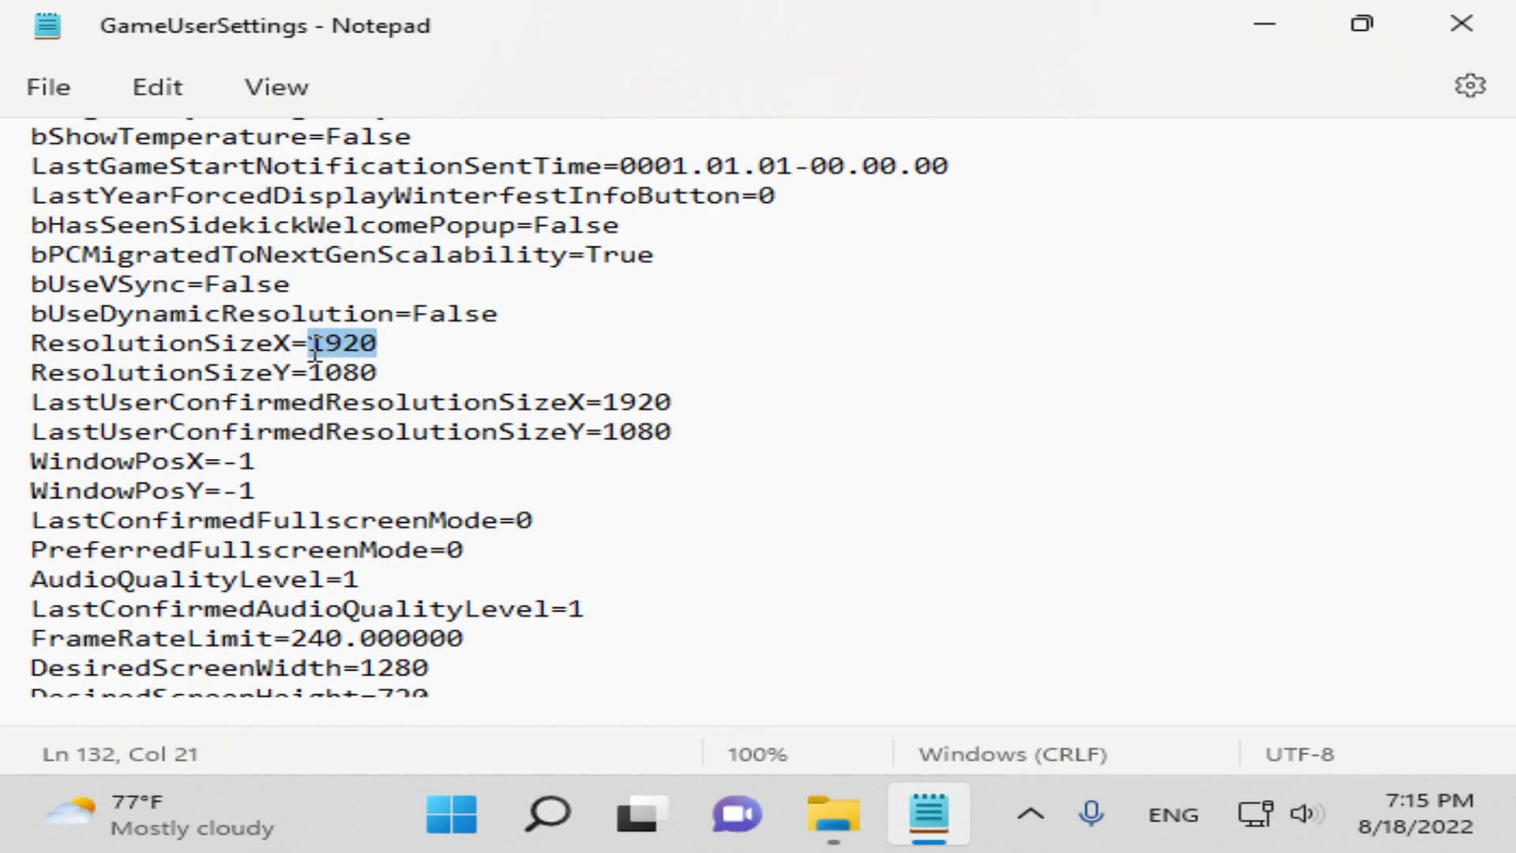
{"action": "key", "text": "BackSpace"}
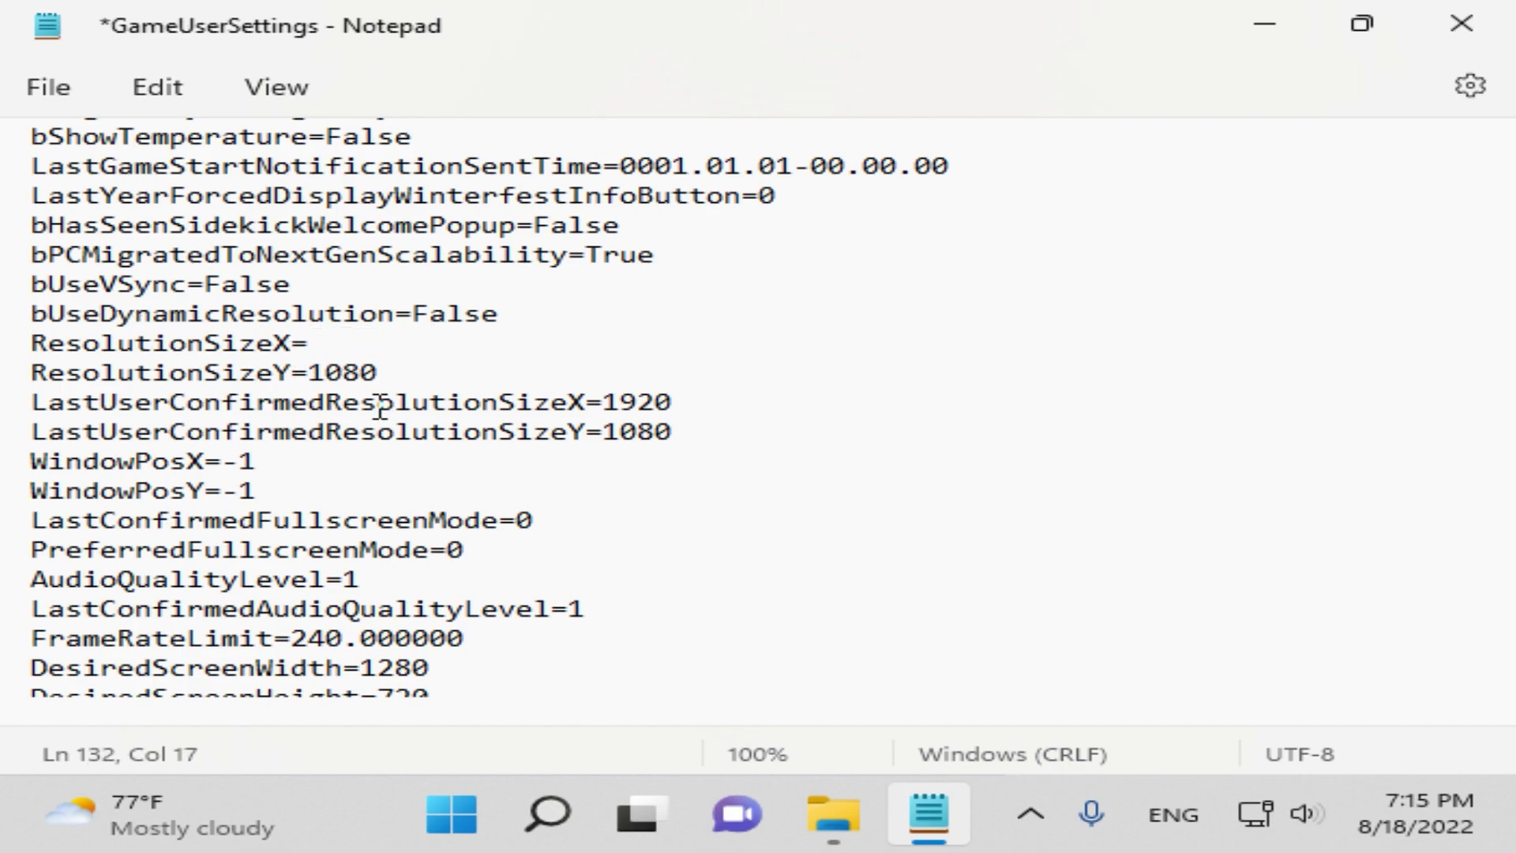
{"action": "type", "text": "700"}
{"action": "left_click_drag", "start_coordinate": [379, 372], "coordinate": [308, 372]}
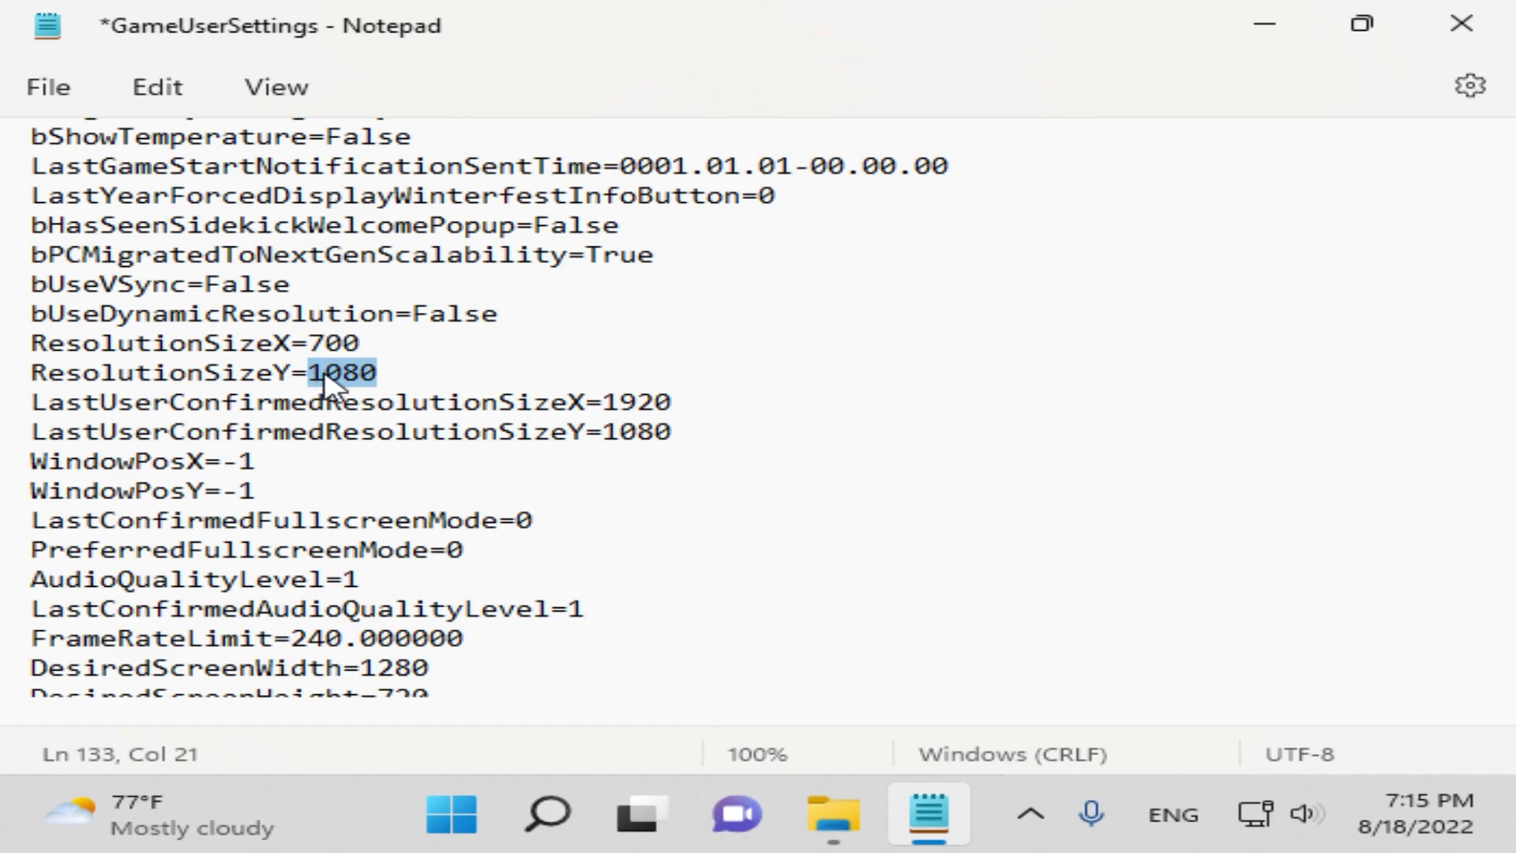
{"action": "type", "text": "520"}
Step: Set LastUserConfirmedResolutionSizeX/Y to 700 and 520, then save and close GameUserSettings
{"action": "left_click_drag", "start_coordinate": [673, 402], "coordinate": [613, 430]}
{"action": "type", "text": "700"}
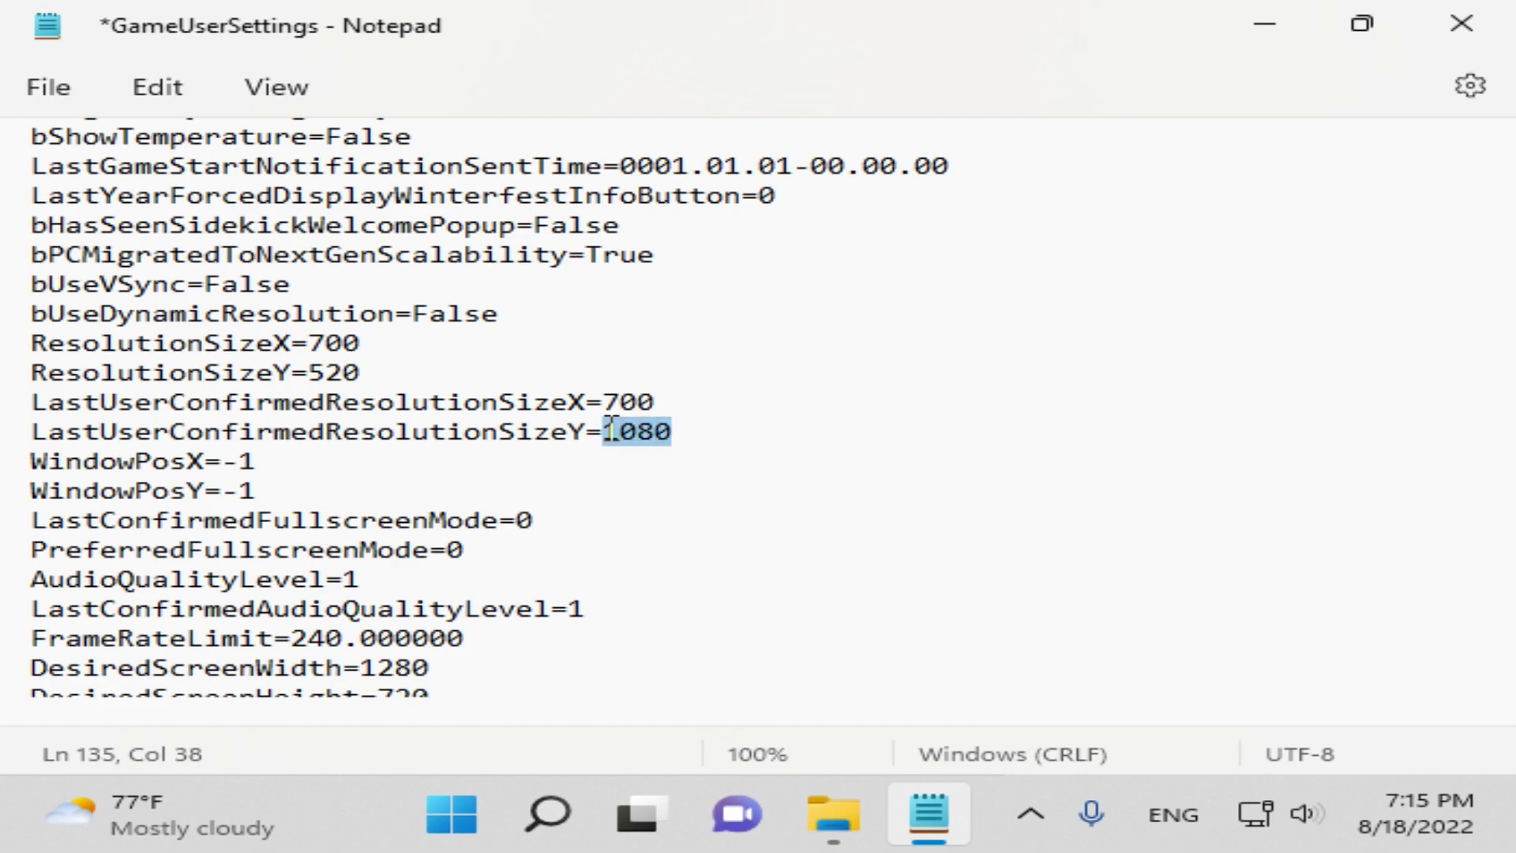
{"action": "type", "text": "520"}
{"action": "left_click", "coordinate": [40, 88]}
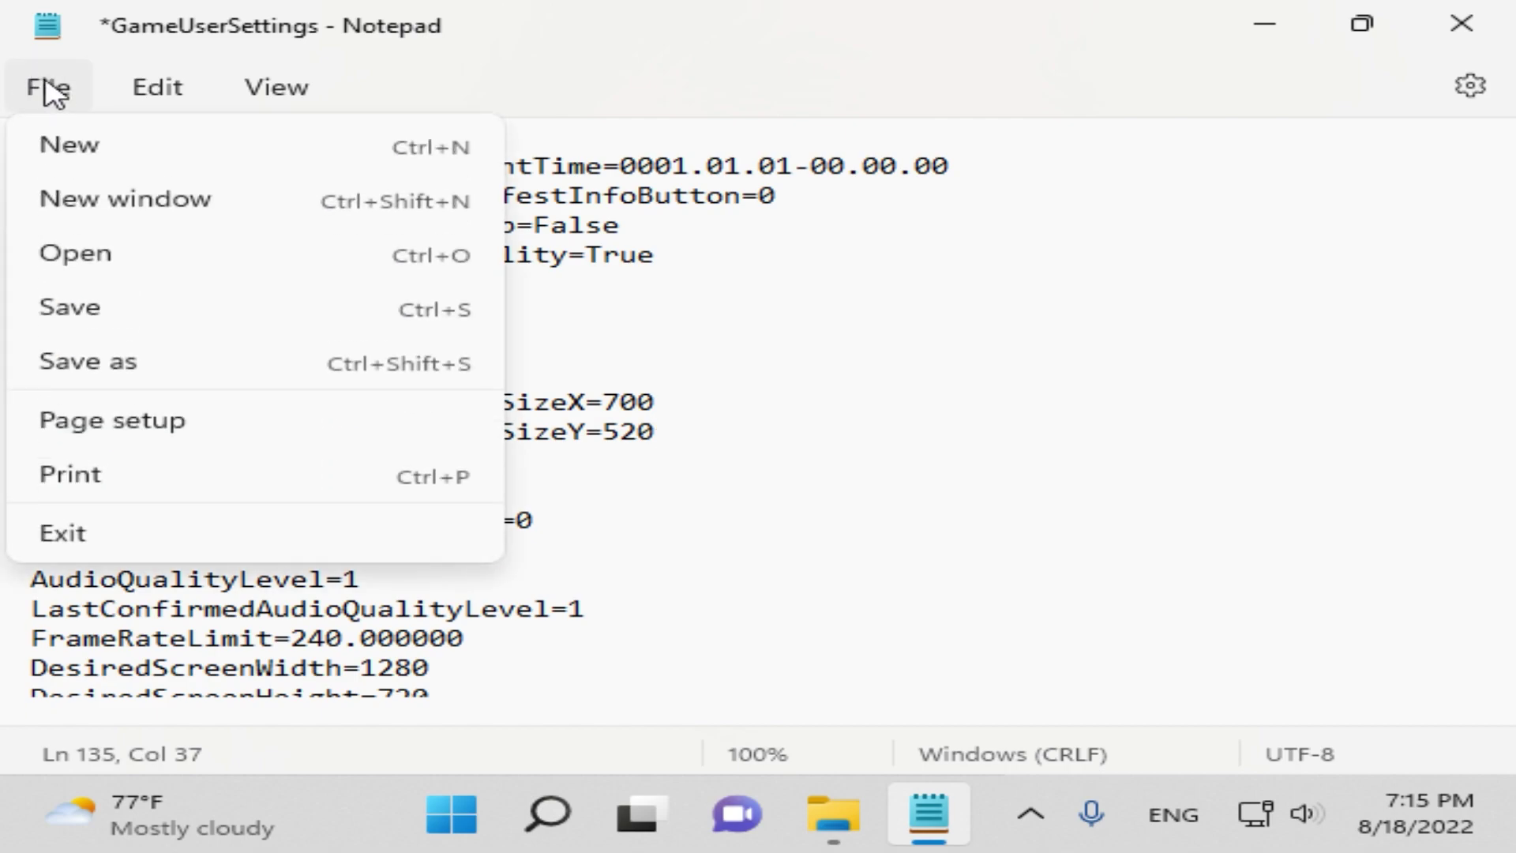
{"action": "left_click", "coordinate": [66, 310]}
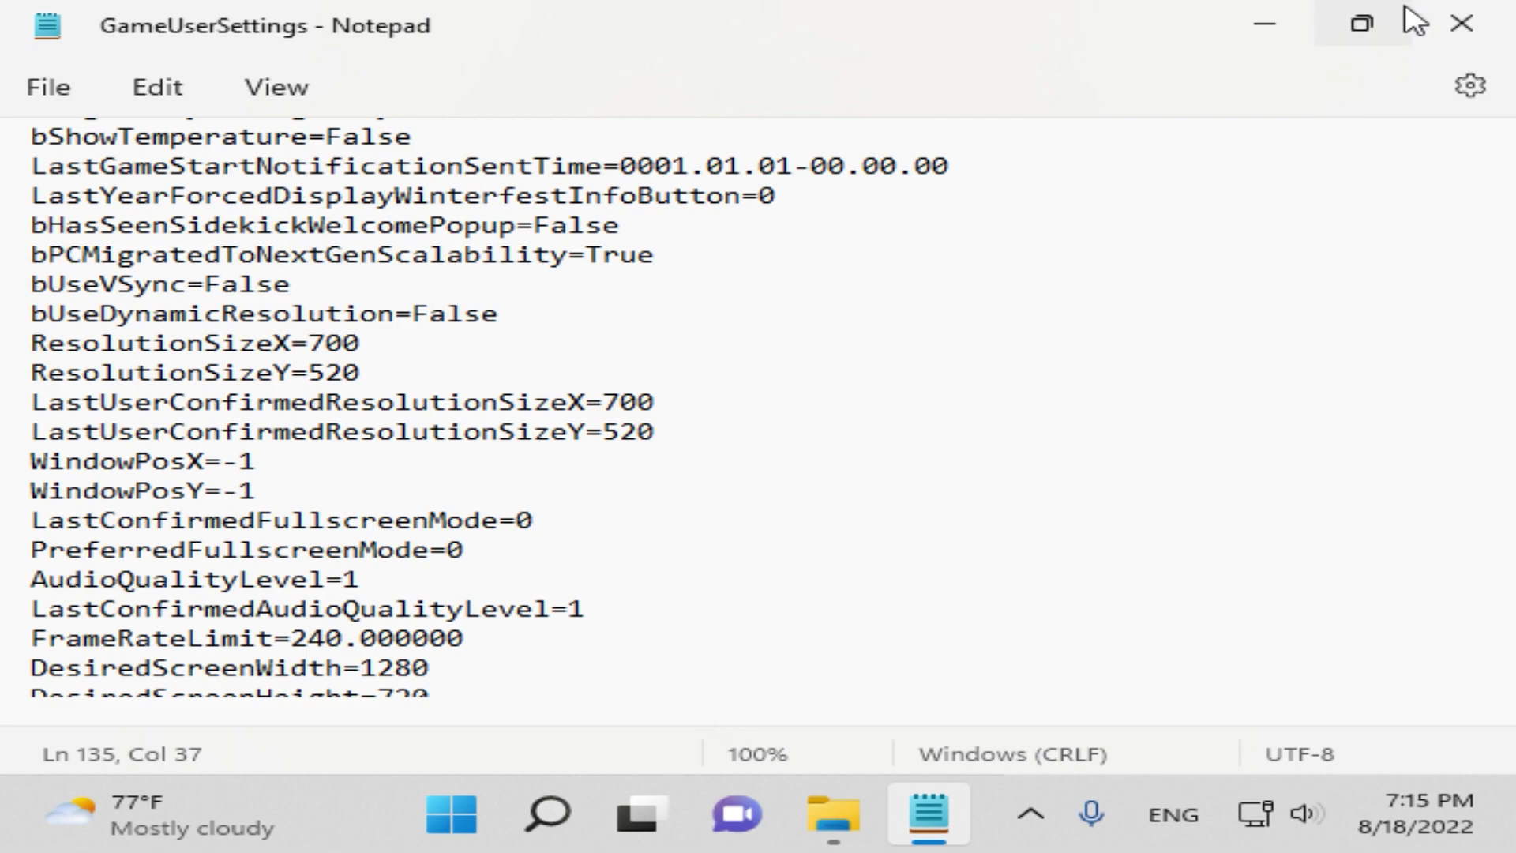
{"action": "left_click", "coordinate": [1455, 16]}
Step: Close File Explorer and reopen the desktop context menu with its View options showing
{"action": "left_click", "coordinate": [1455, 28]}
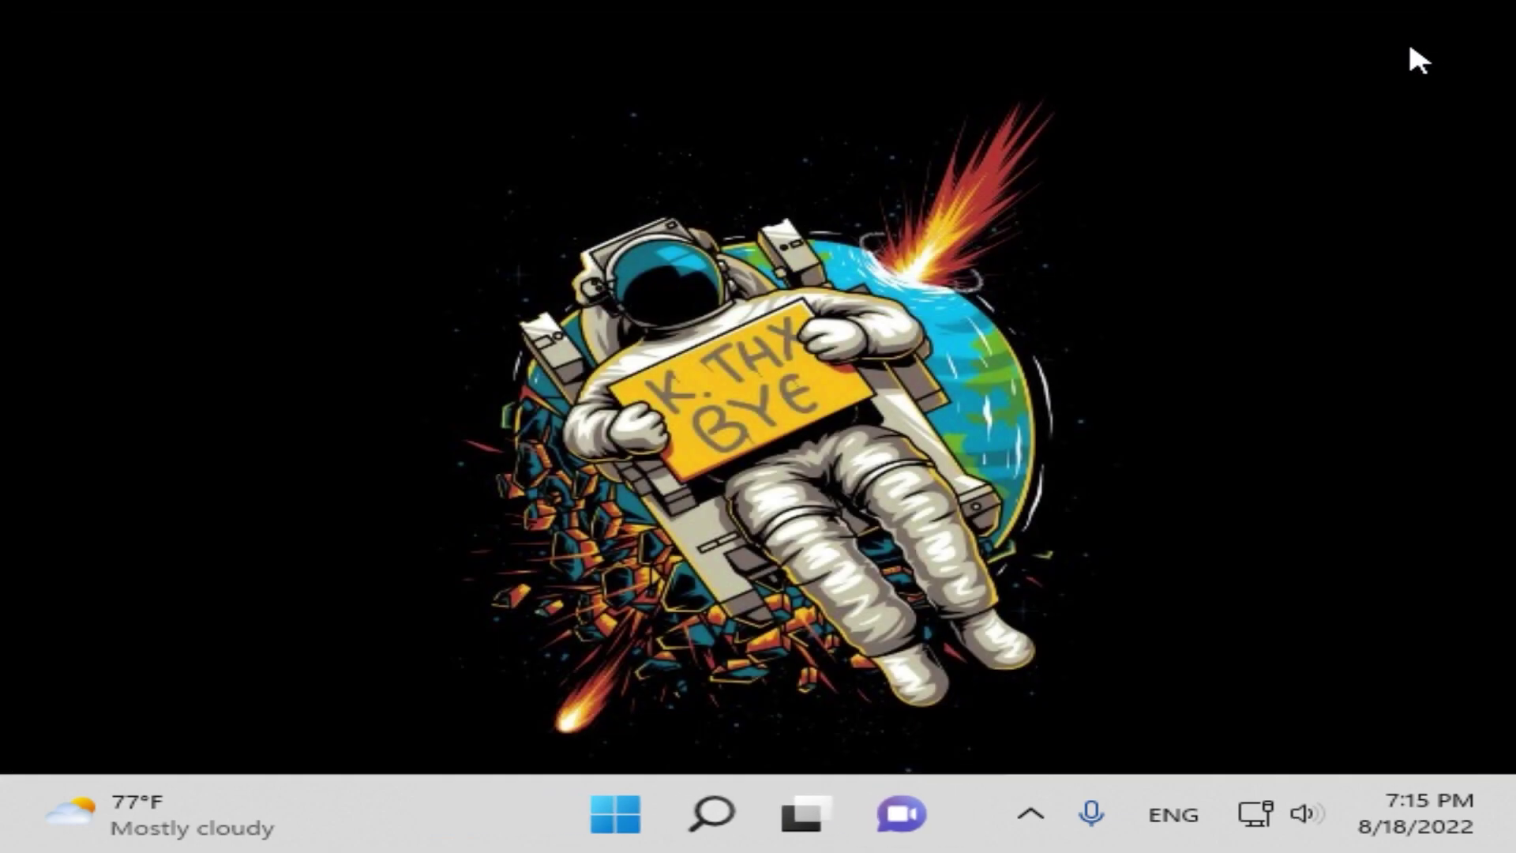
{"action": "right_click", "coordinate": [799, 307]}
{"action": "mouse_move", "coordinate": [947, 352]}
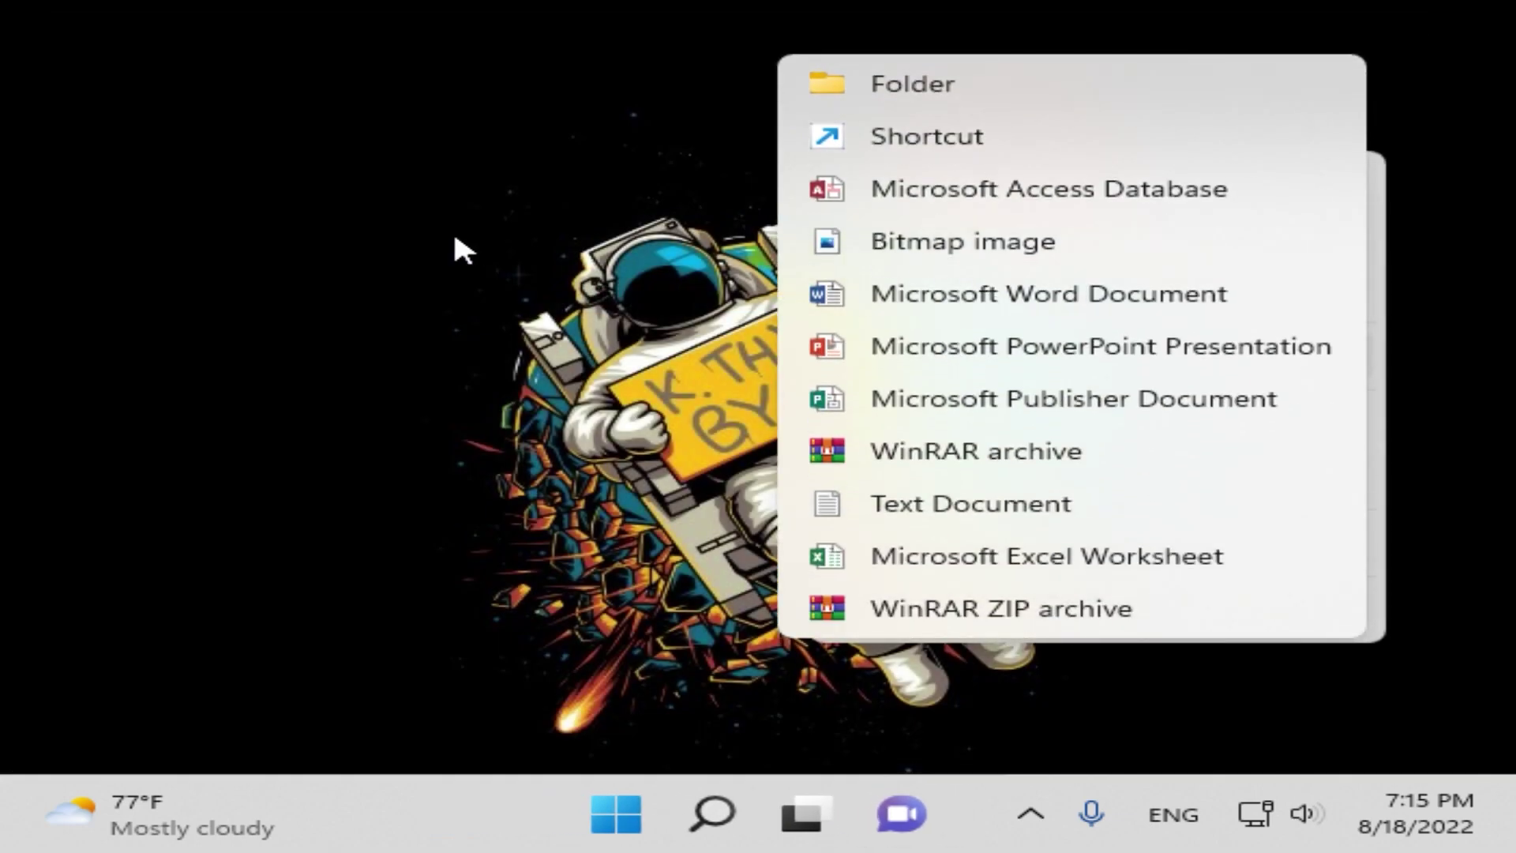
{"action": "left_click", "coordinate": [531, 203]}
{"action": "right_click", "coordinate": [492, 154]}
{"action": "mouse_move", "coordinate": [564, 202]}
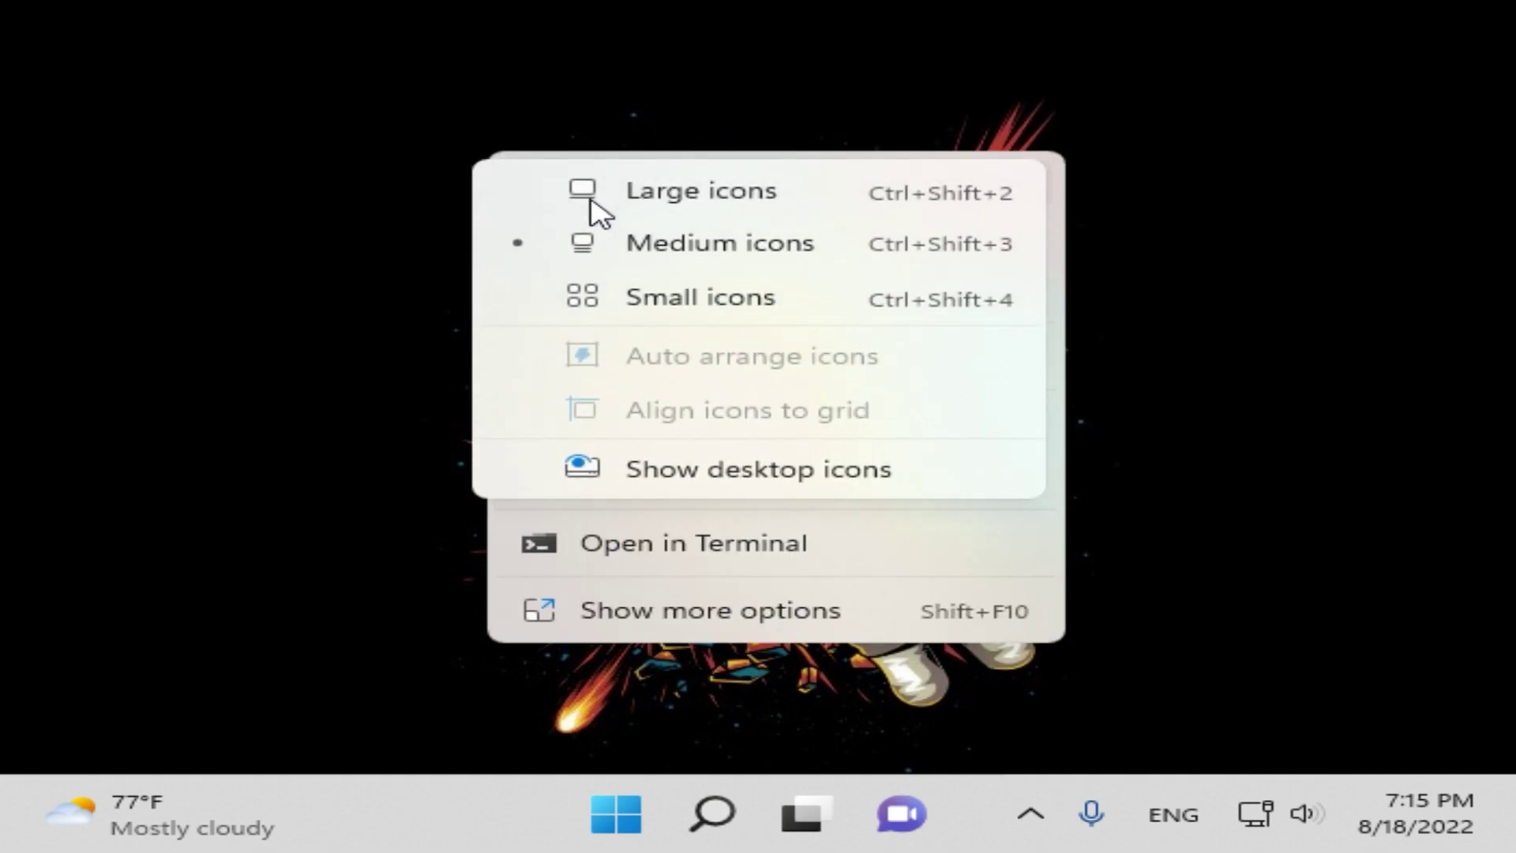